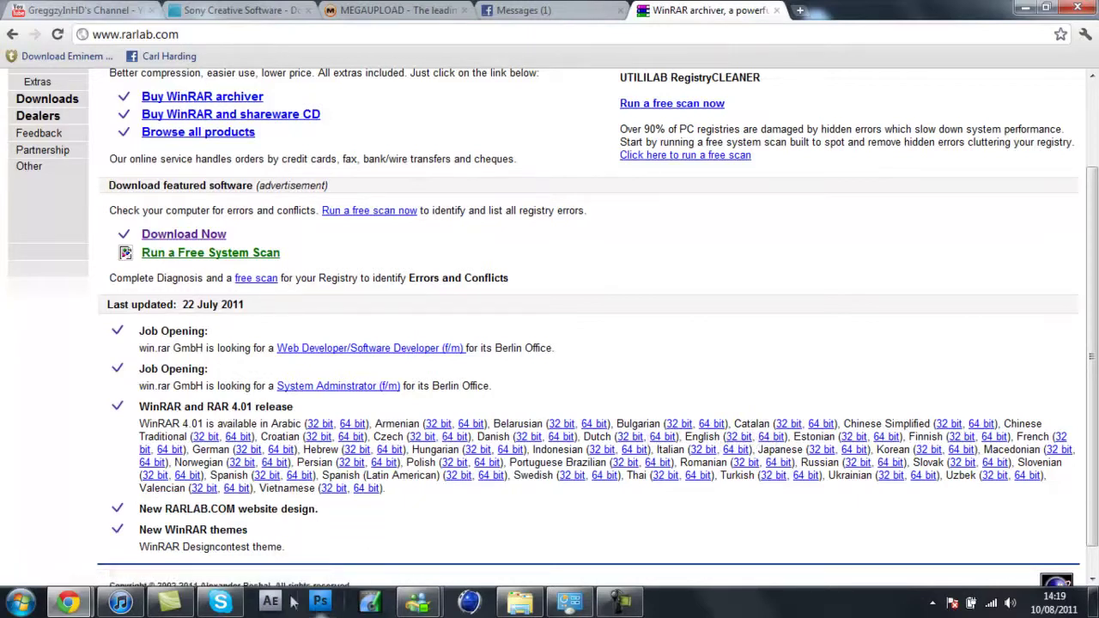
Step: Close the rarlab.com WinRAR tab in Chrome
click(778, 11)
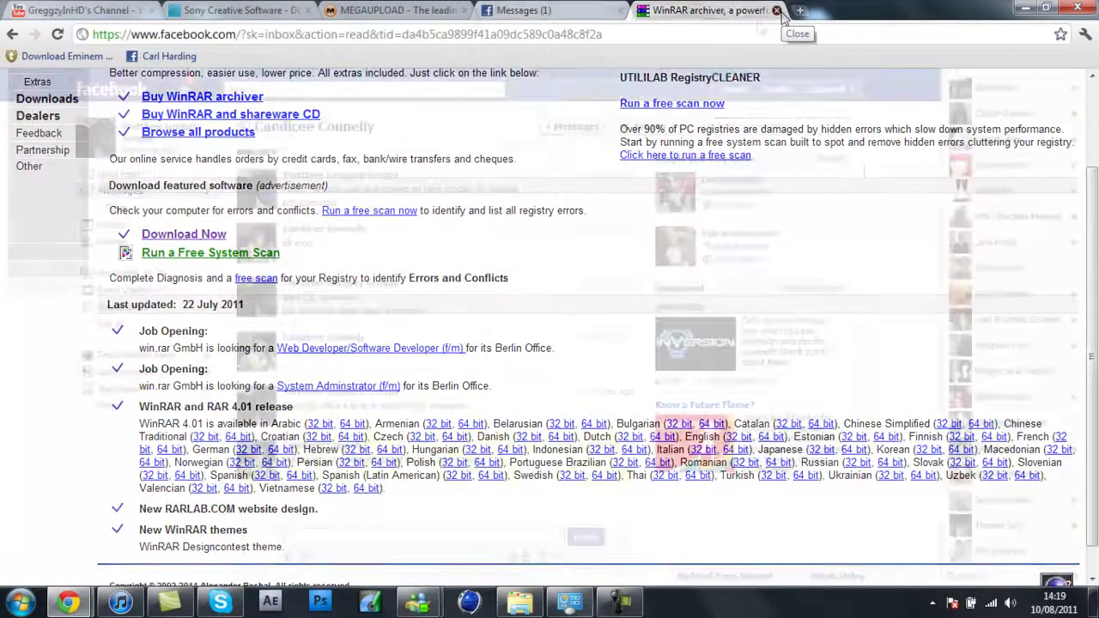
Step: Download 'Keygen Patch Sony Vegas Pro 10.rar' via Megaupload's regular download and open it in WinRAR
click(444, 9)
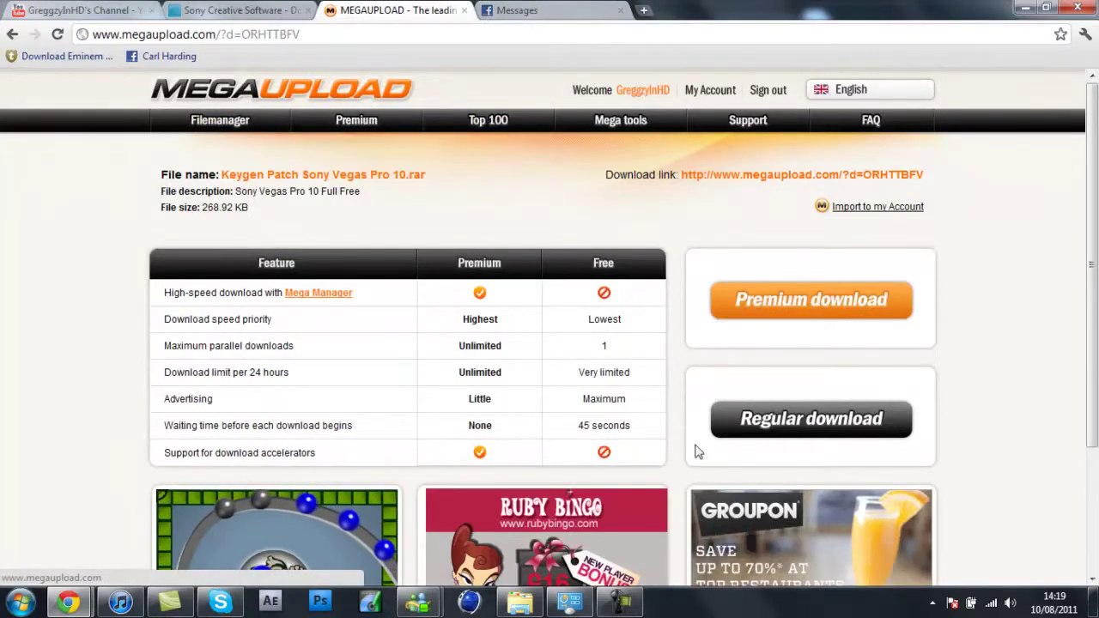
click(820, 416)
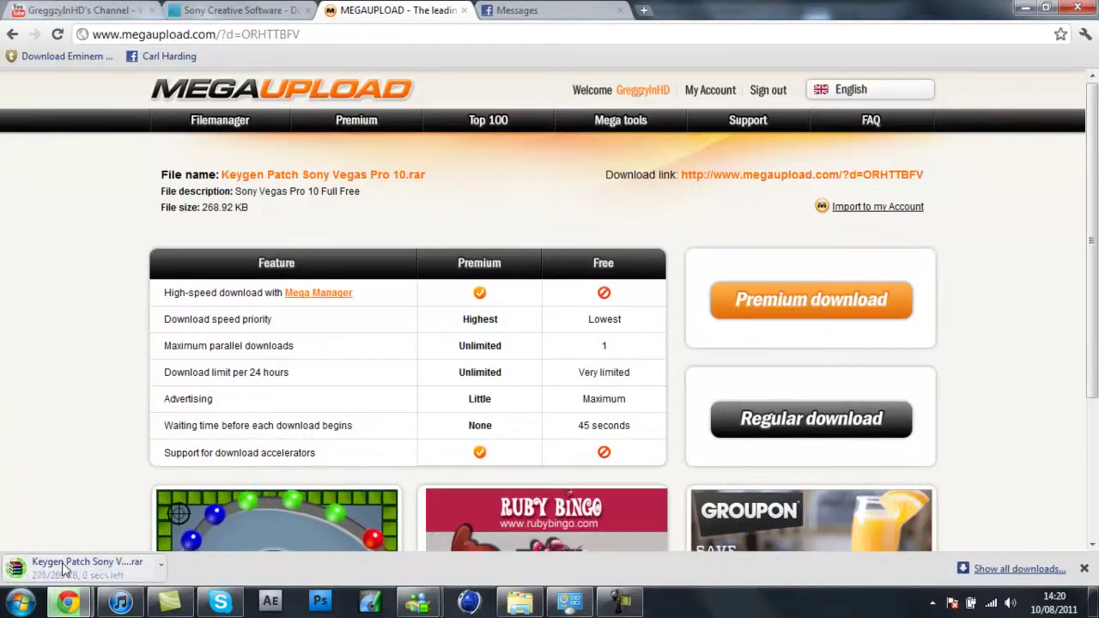
click(62, 567)
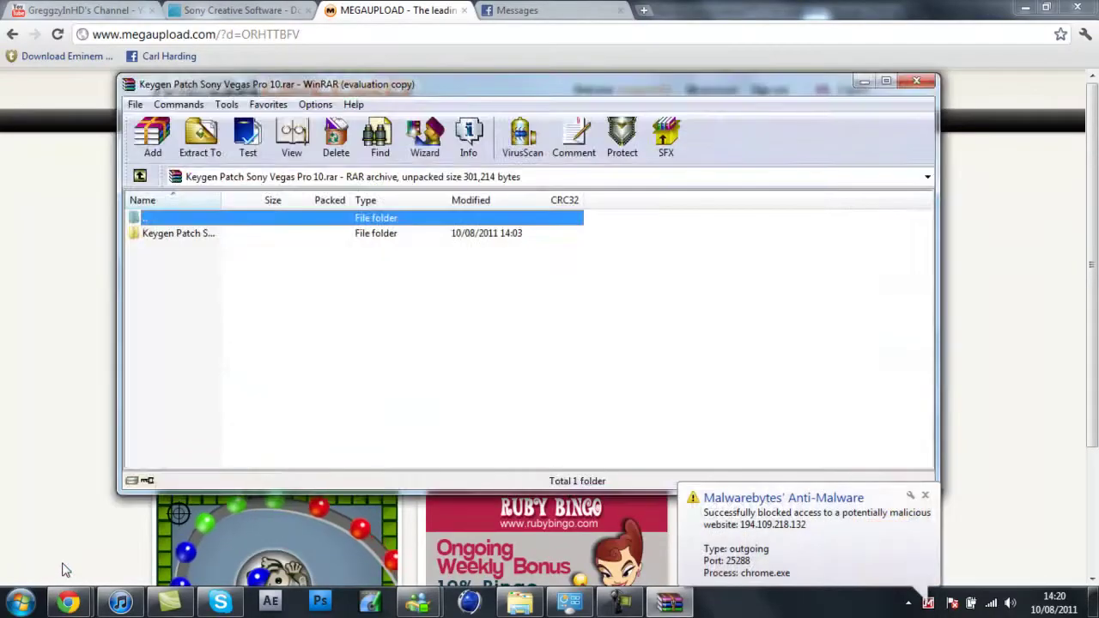
Step: Extract the keygen patch folder to the Desktop, replacing all existing files, then close WinRAR
drag(316, 89, 262, 101)
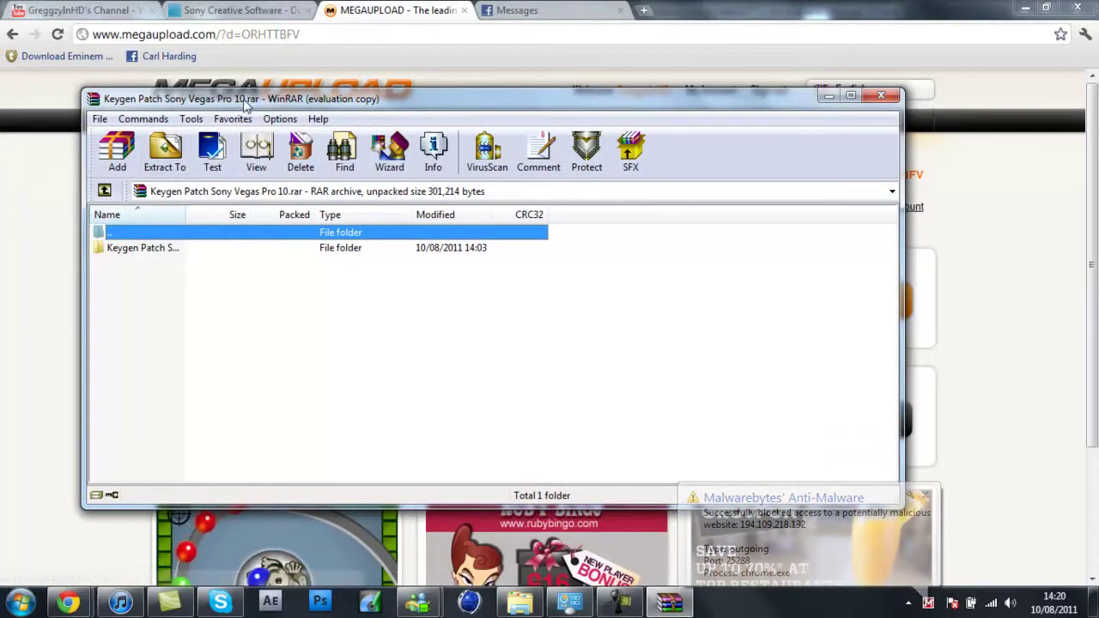
drag(175, 103, 204, 73)
click(148, 220)
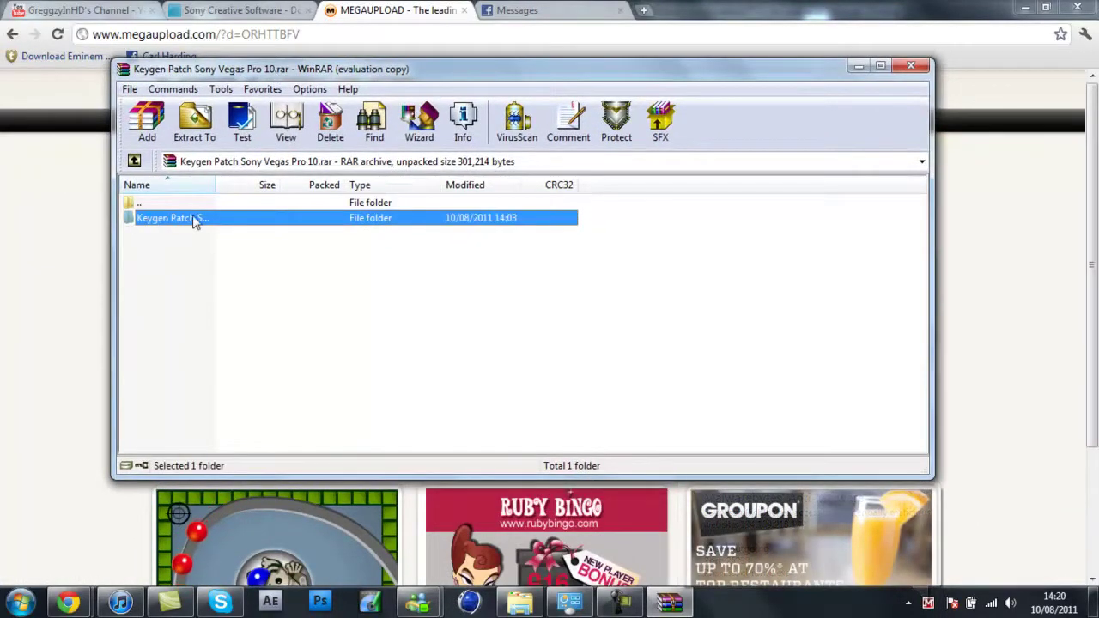
click(192, 127)
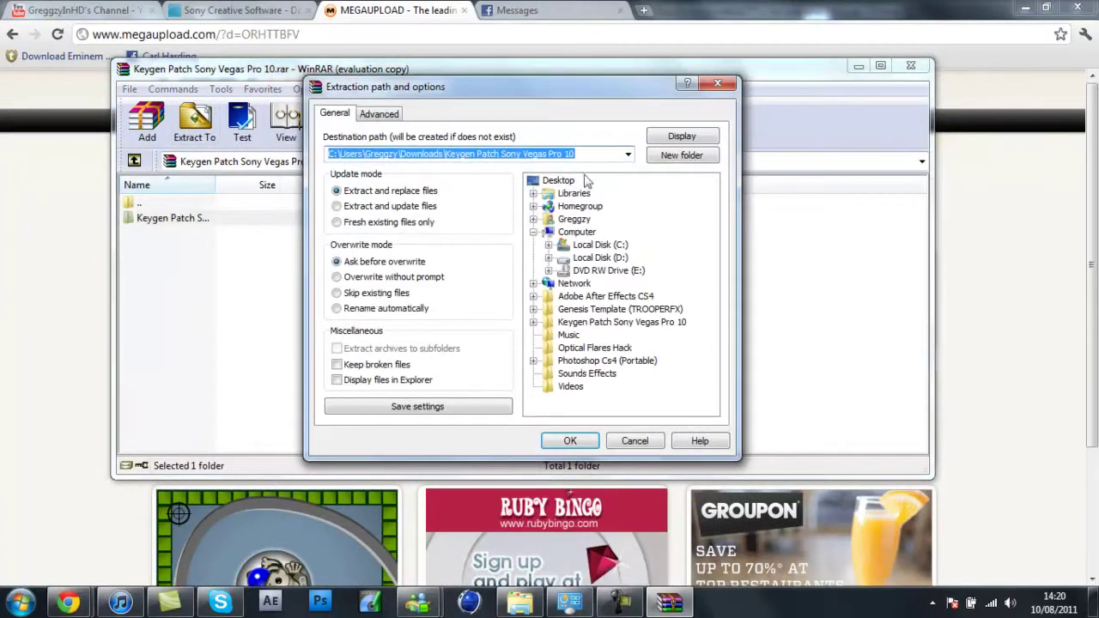
click(565, 181)
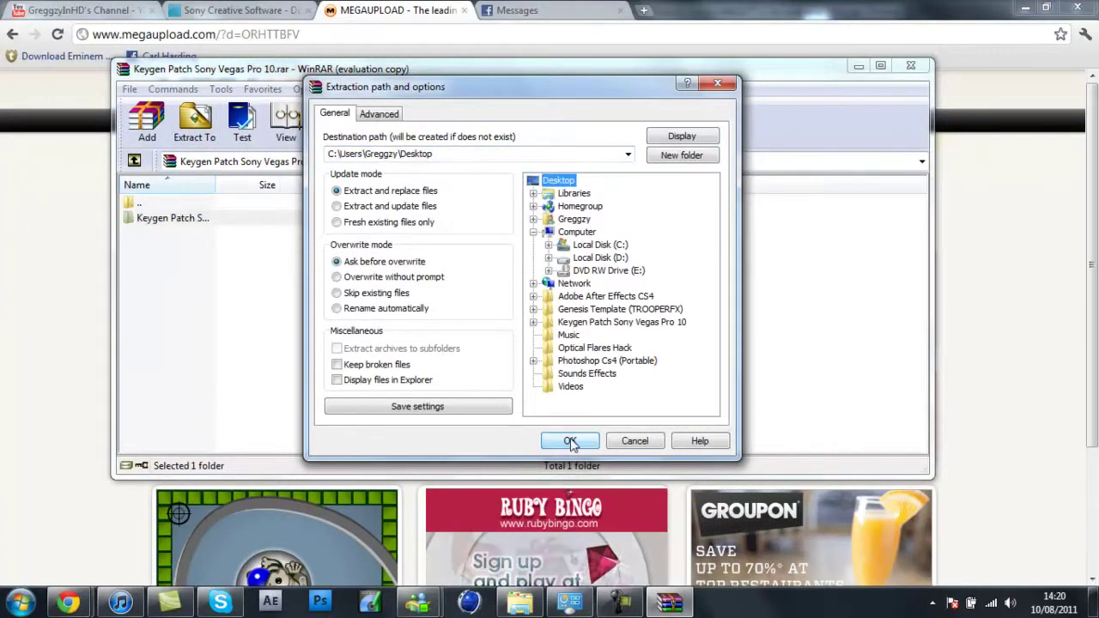
click(569, 441)
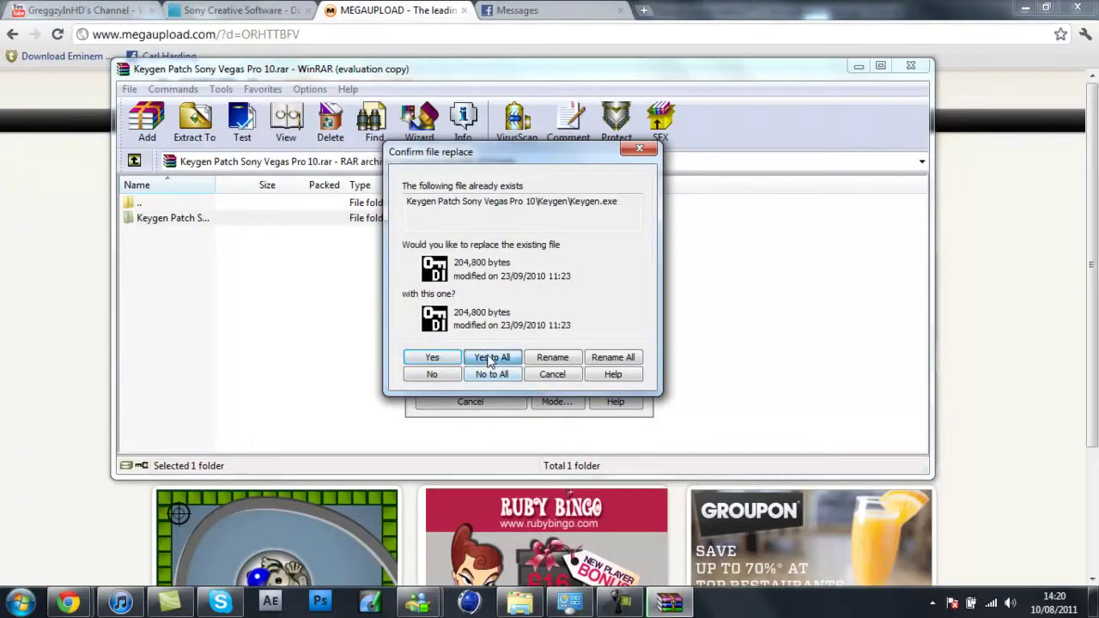
click(489, 358)
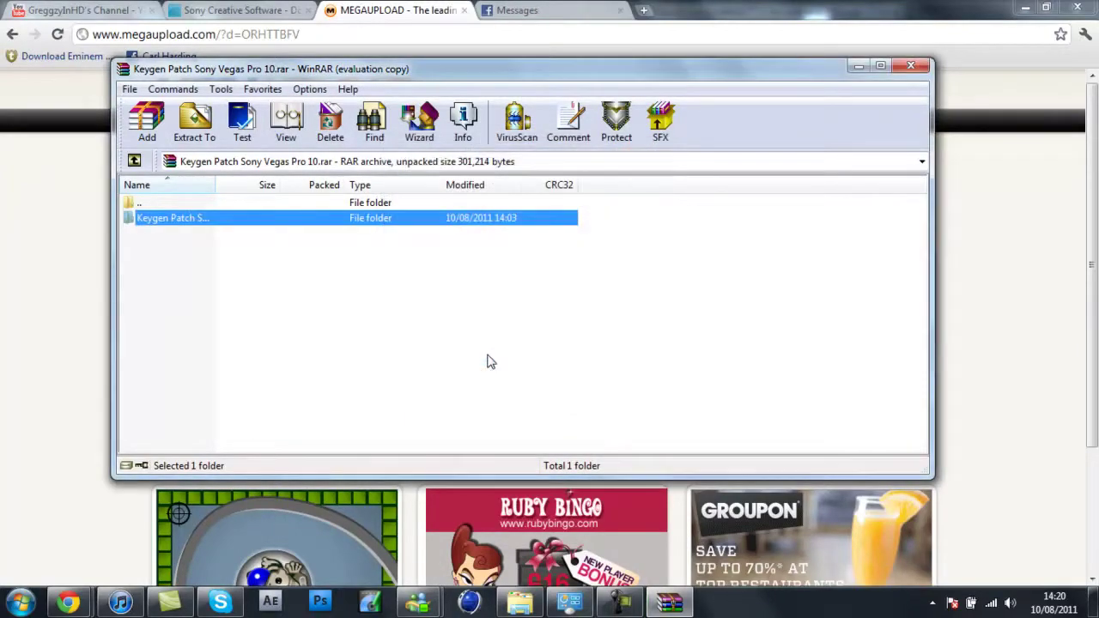
click(912, 67)
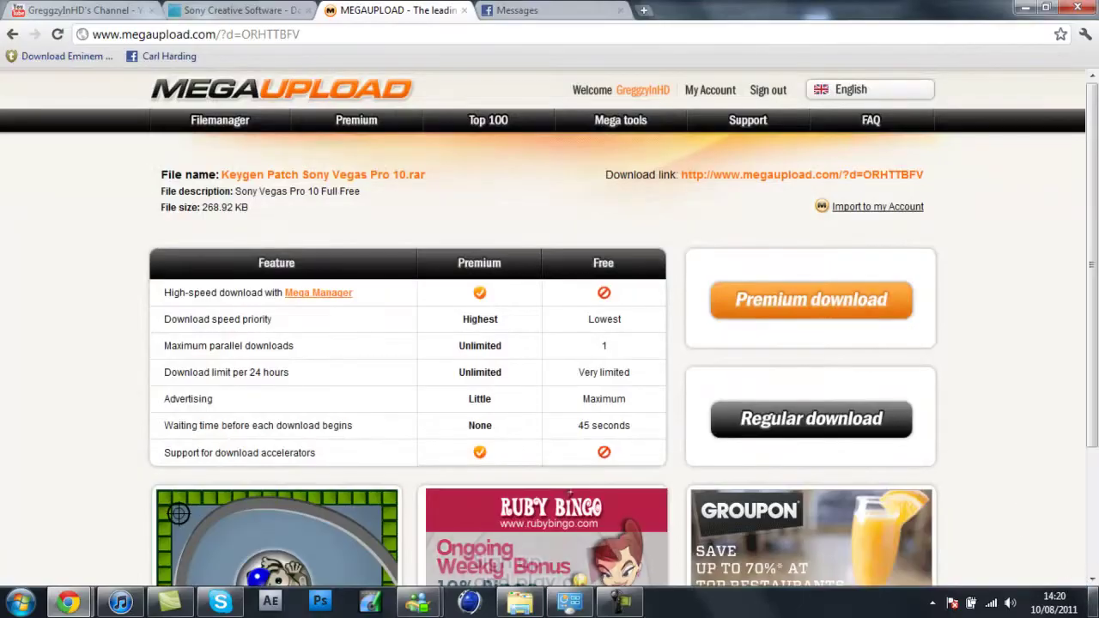
Step: Show the desktop, move the extracted keygen folder to the top row, and open Documents
click(1094, 603)
drag(324, 134, 263, 51)
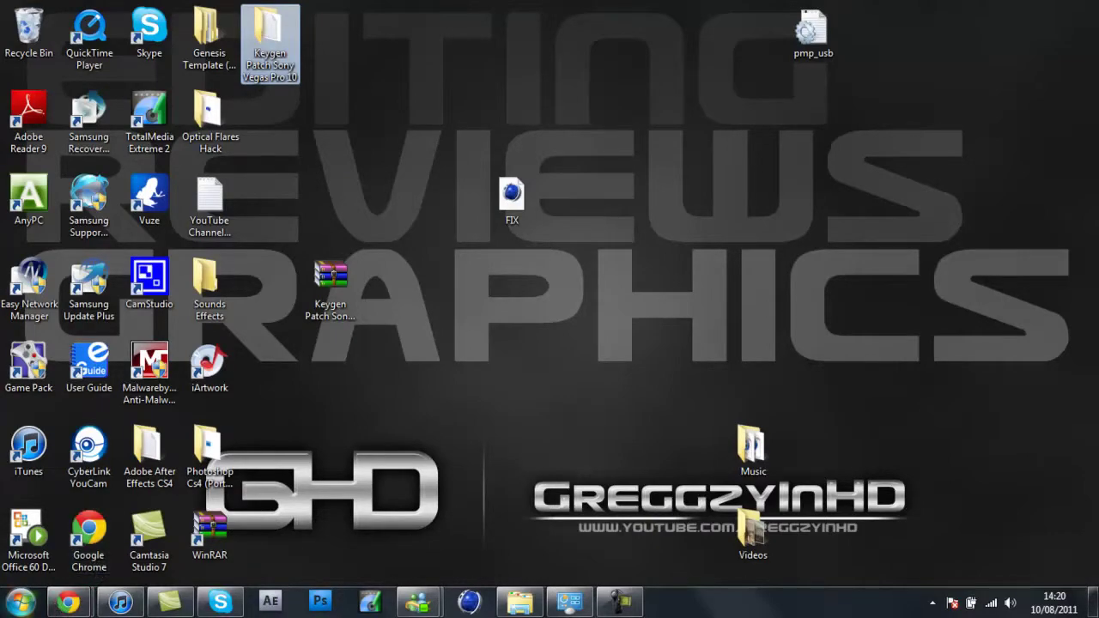
key(super)
click(245, 255)
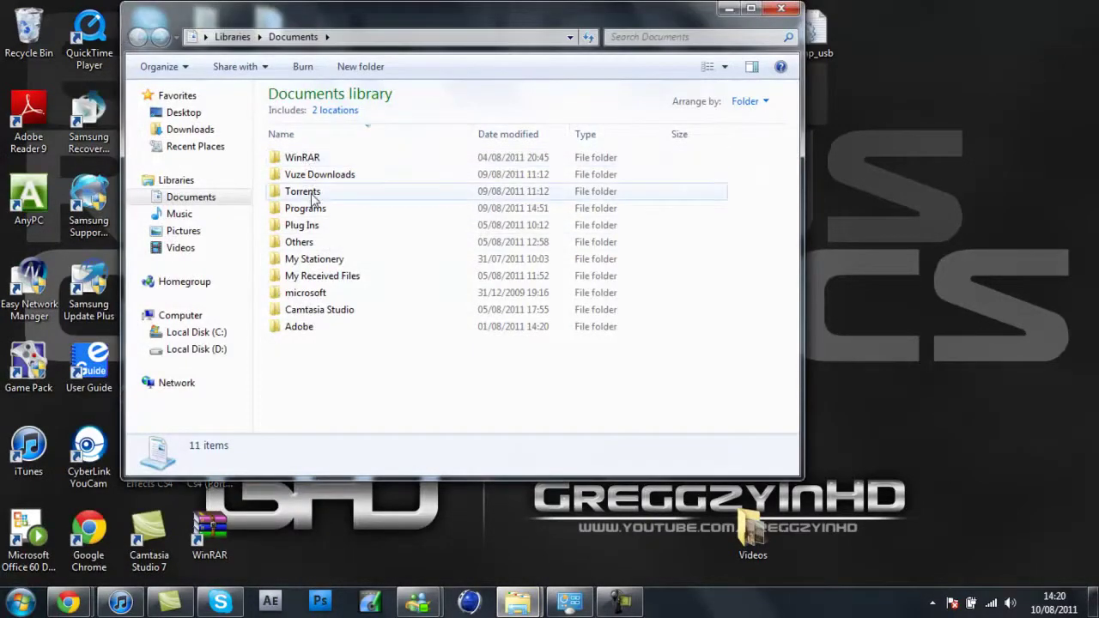
Step: Go into Programs > Sony Vegas and launch the vegaspro100c_32bit installer
click(315, 210)
double_click(315, 210)
click(314, 211)
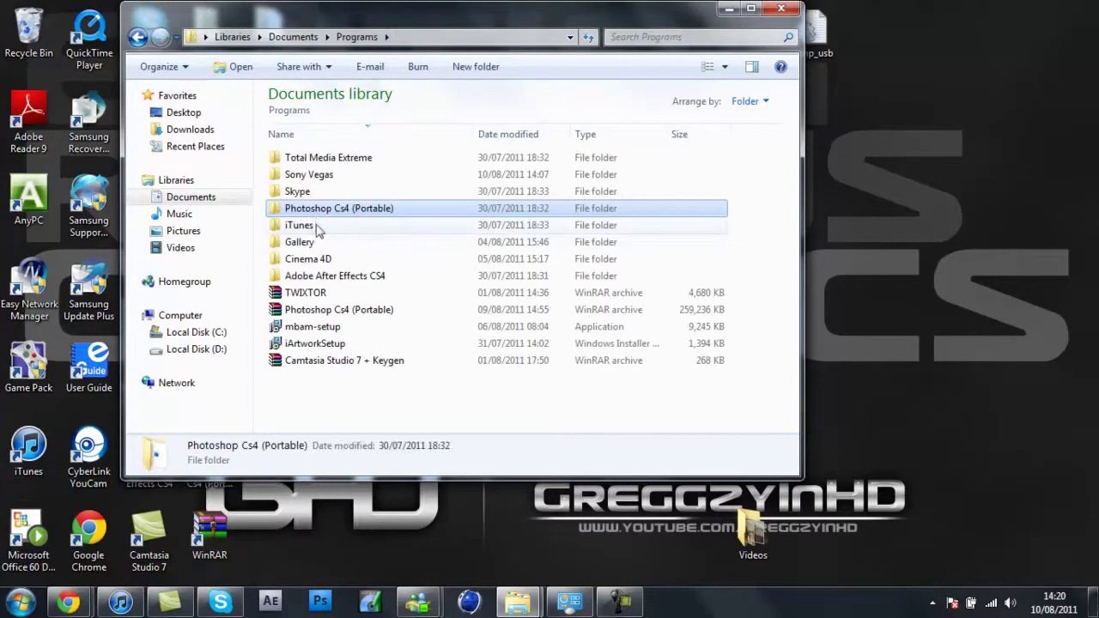
double_click(316, 174)
drag(316, 159, 380, 276)
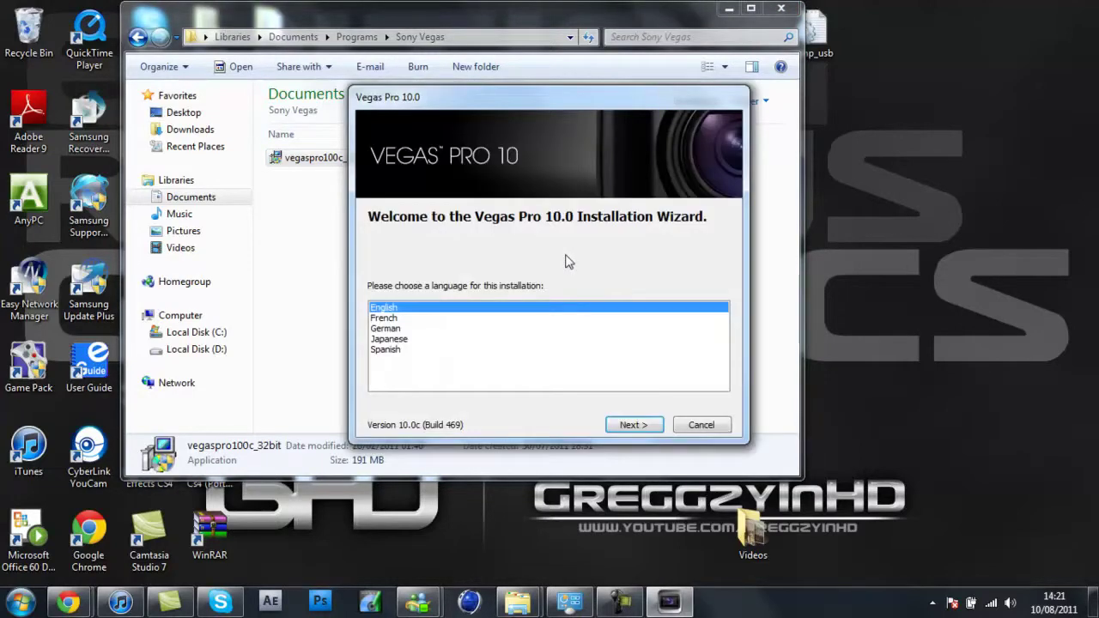
Step: Install the current Vegas Pro 10.0 version in English, accepting the license agreement
click(632, 425)
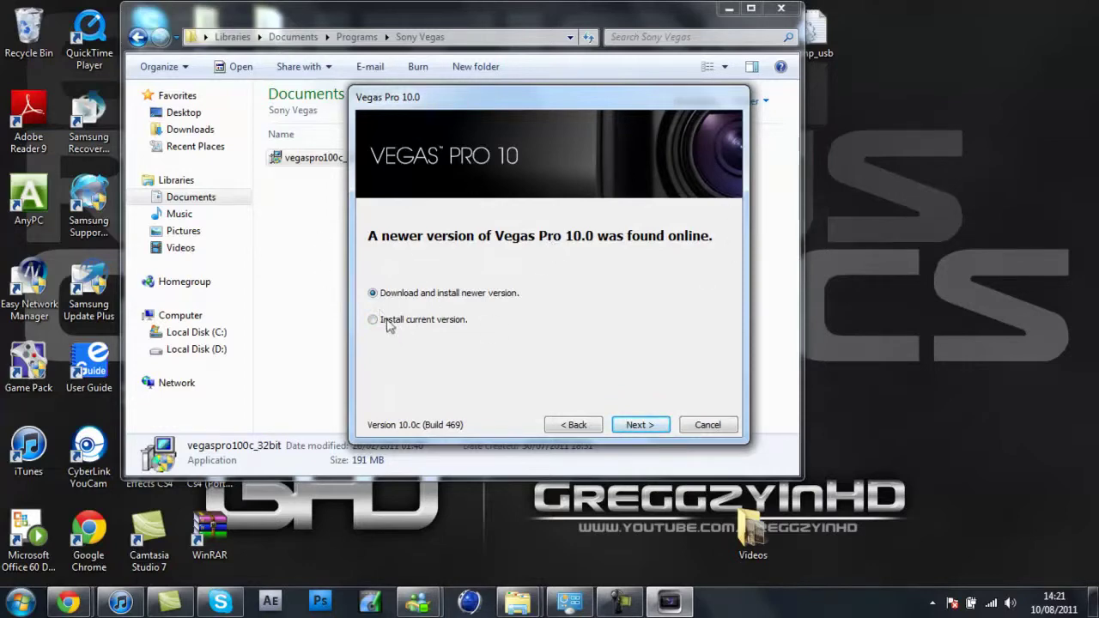
click(650, 432)
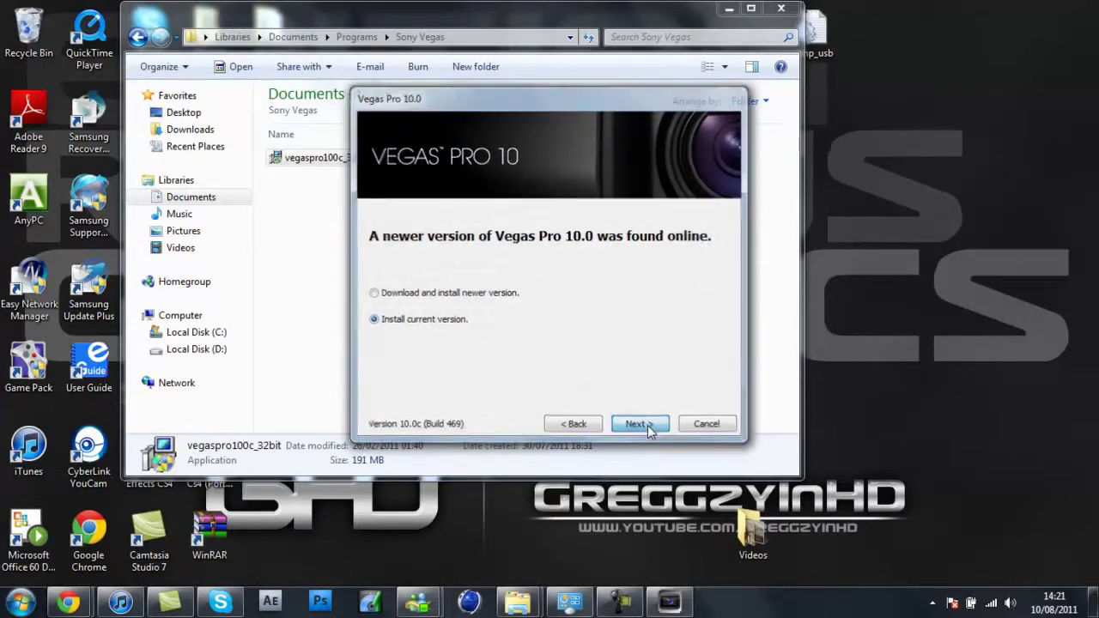
click(375, 371)
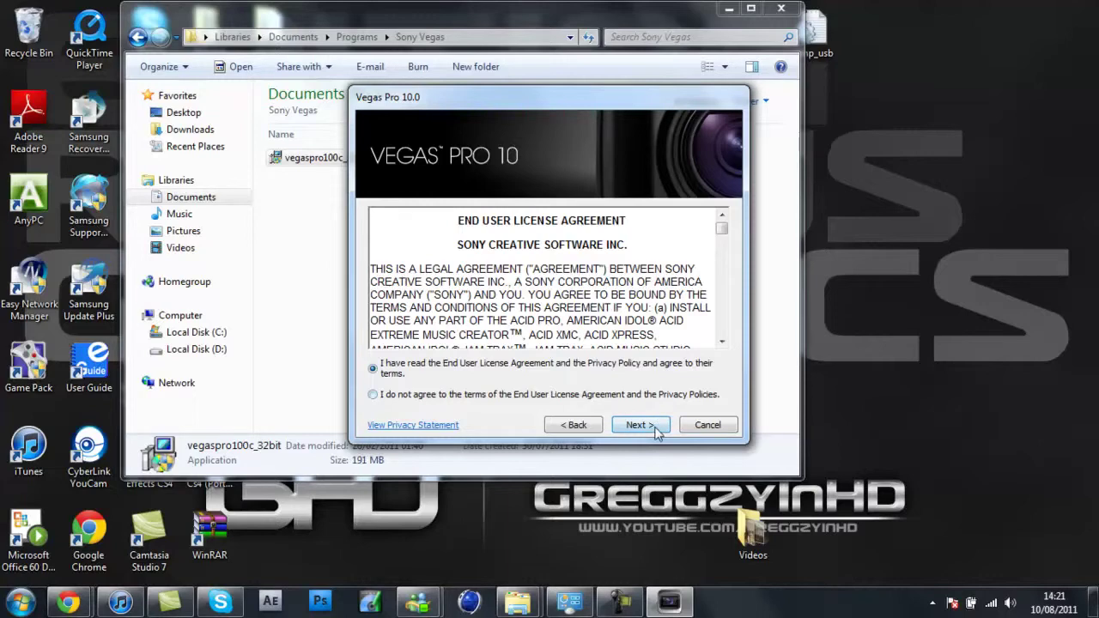
click(657, 432)
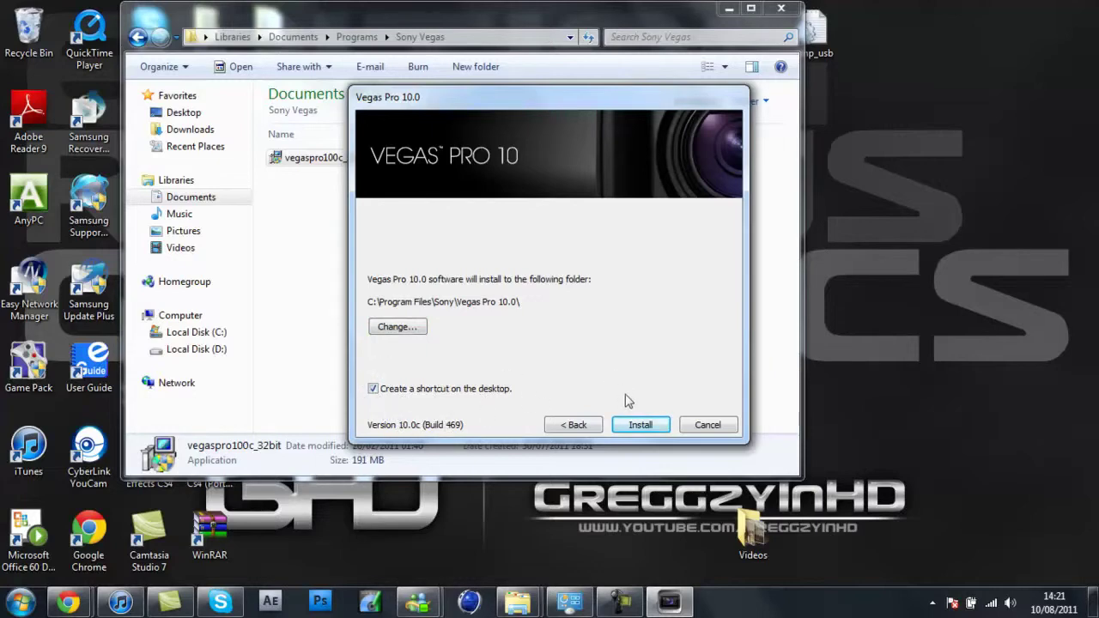
click(638, 426)
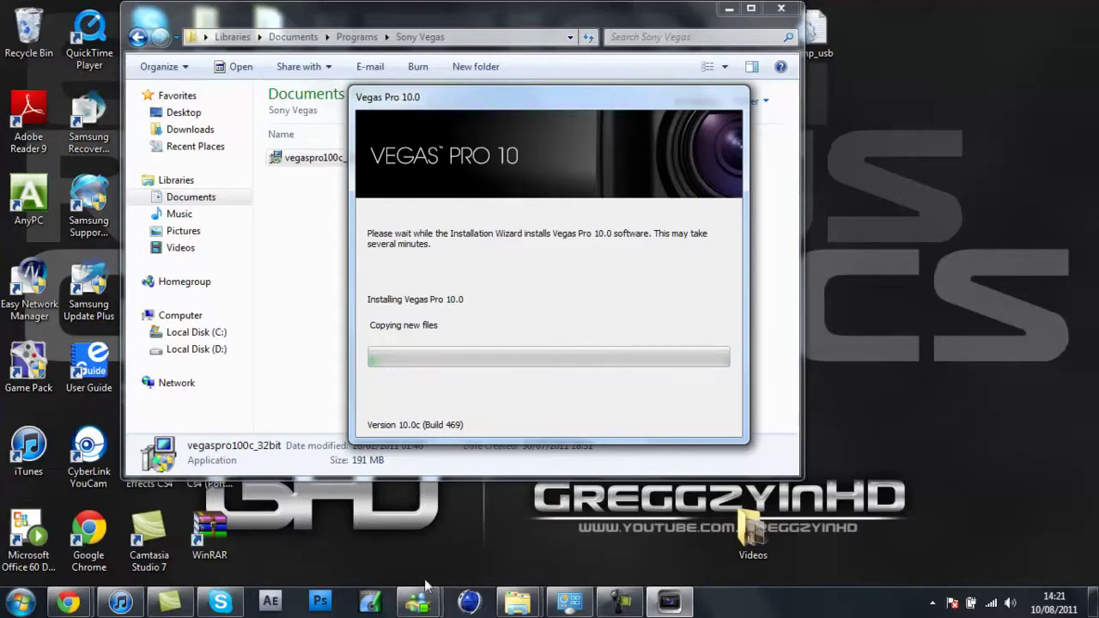
Step: Turn up the music player's volume and move it off the installer window
click(120, 601)
drag(216, 50, 234, 49)
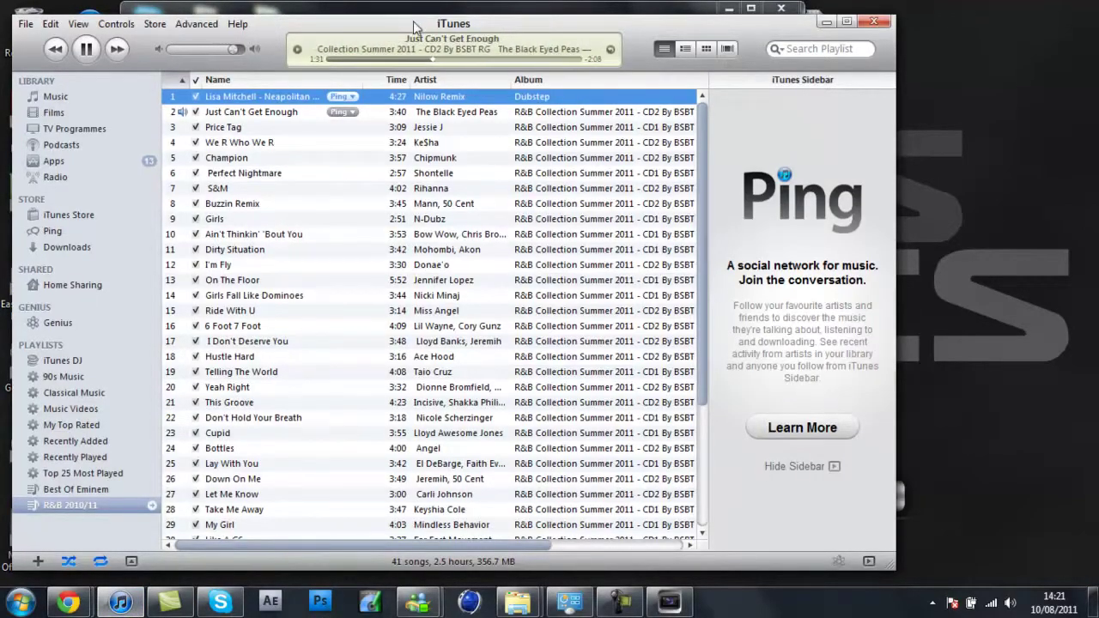
drag(413, 27, 542, 463)
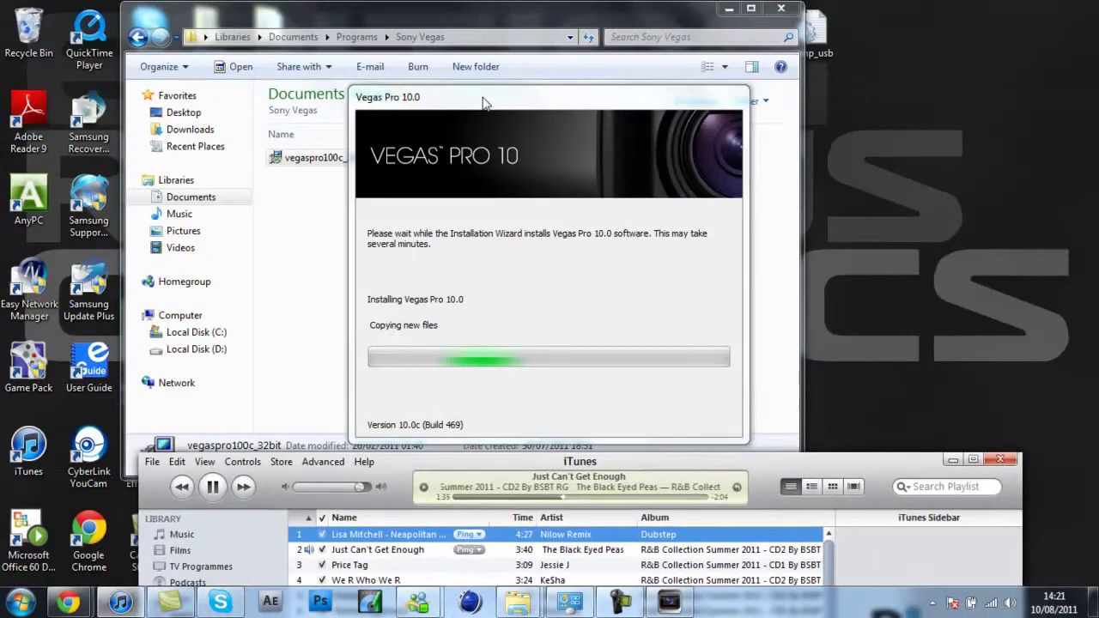
click(483, 103)
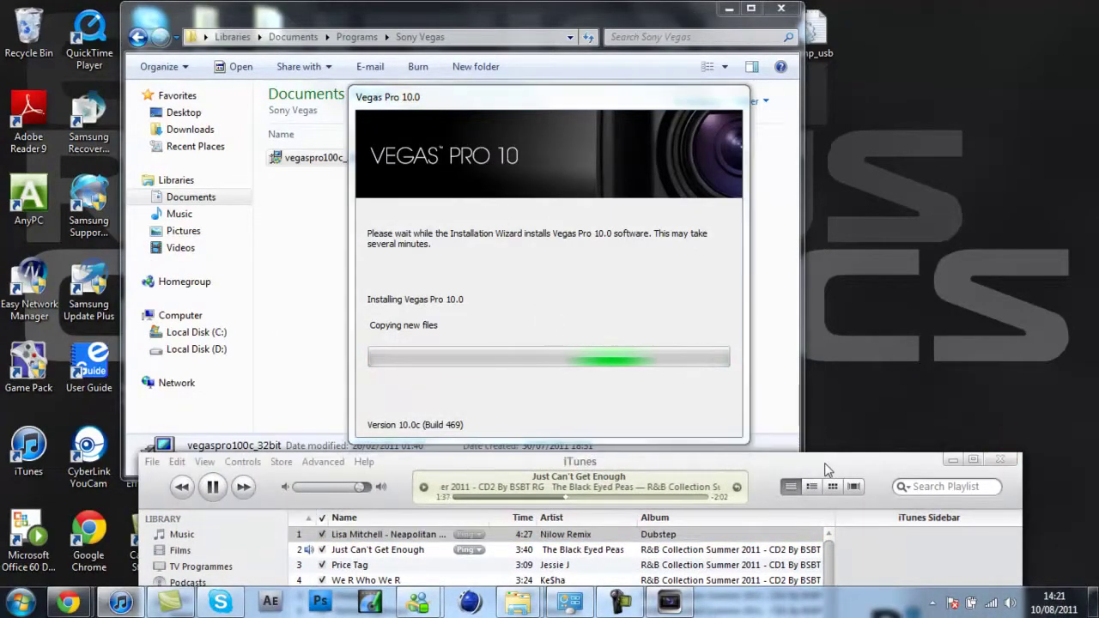
Step: Lower the music volume, minimise the music player, and finish the Vegas Pro 10 installer
click(826, 469)
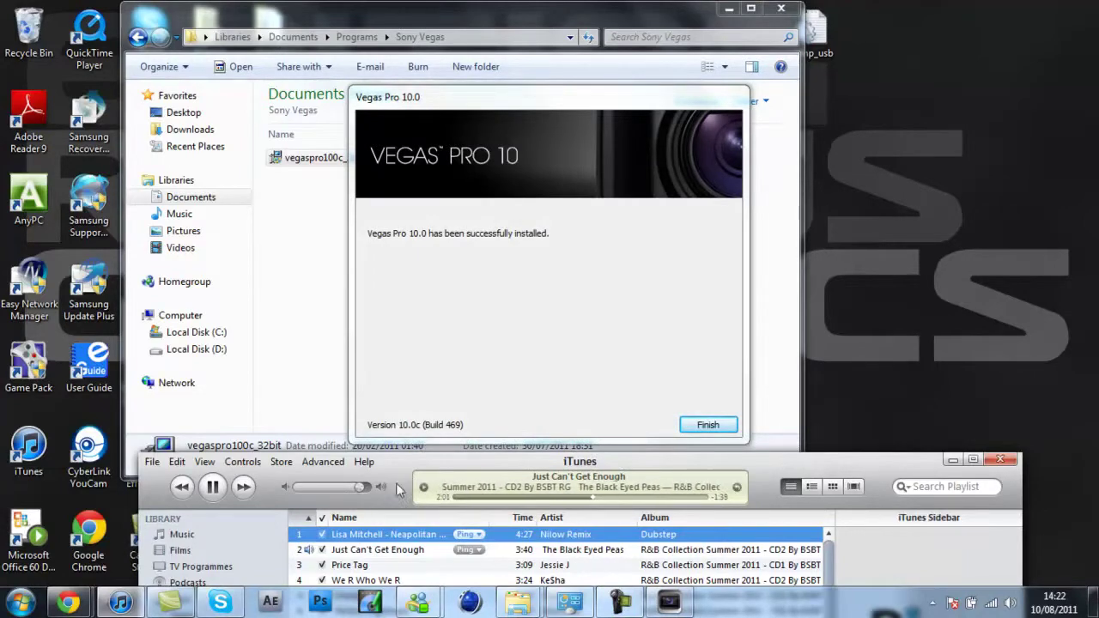
drag(361, 489, 318, 488)
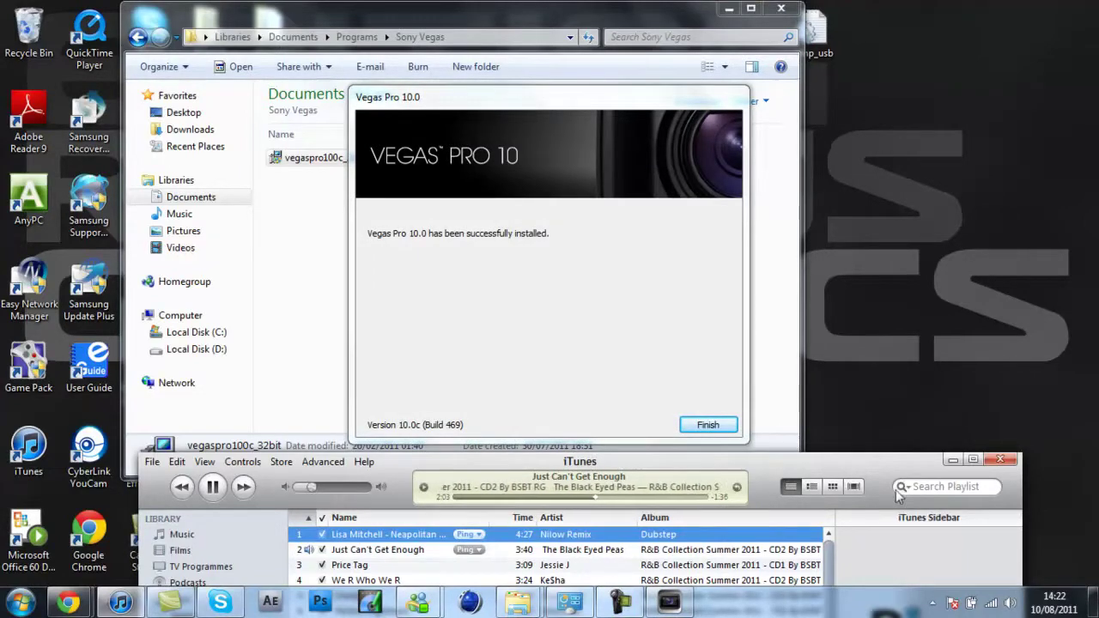
click(954, 462)
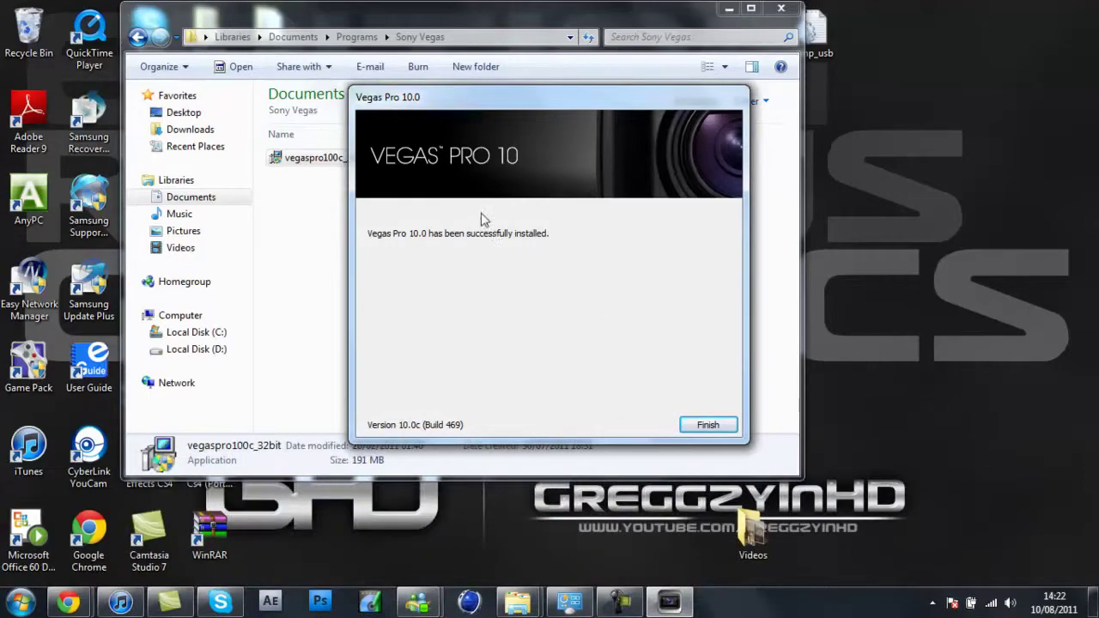
click(706, 425)
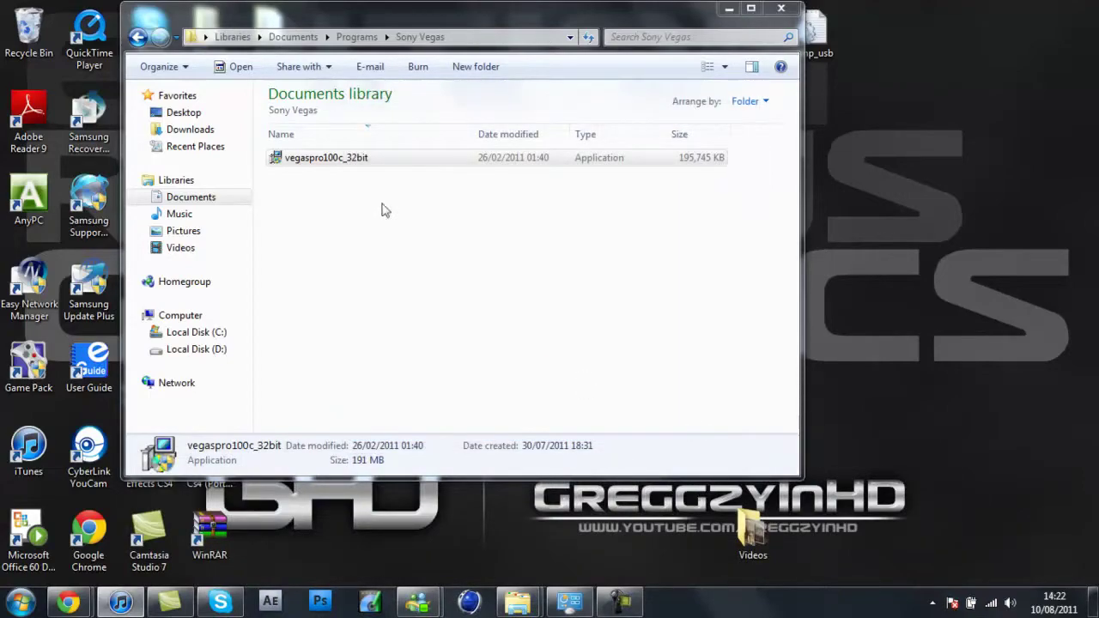
Step: Check the desktop for the new shortcuts and close the Sony Vegas folder window
click(432, 293)
drag(545, 16, 856, 135)
click(275, 174)
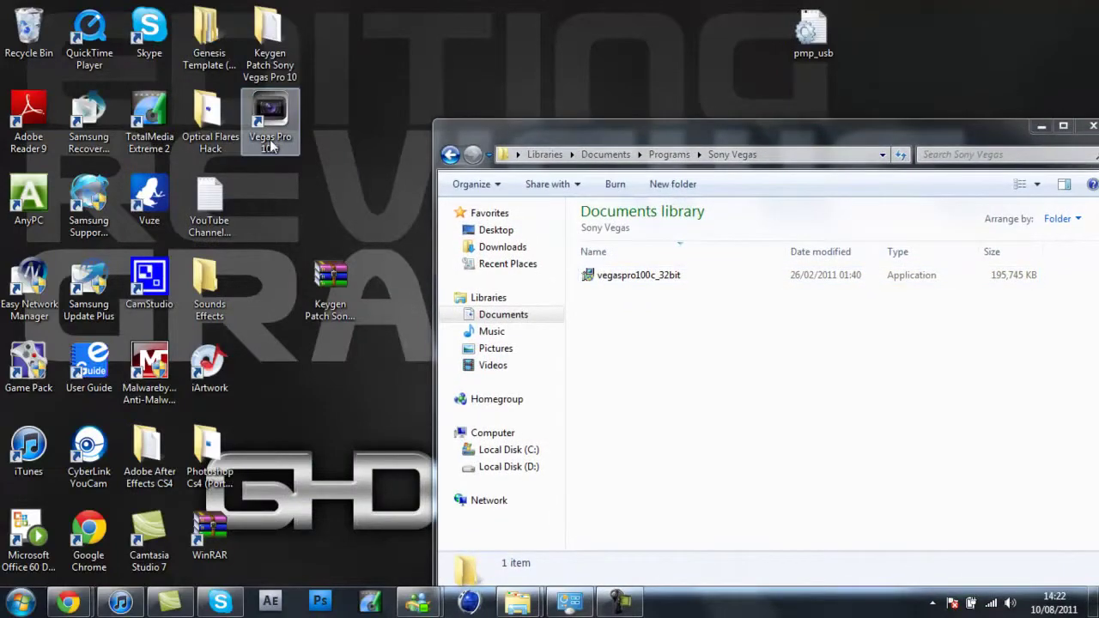
drag(730, 127, 518, 138)
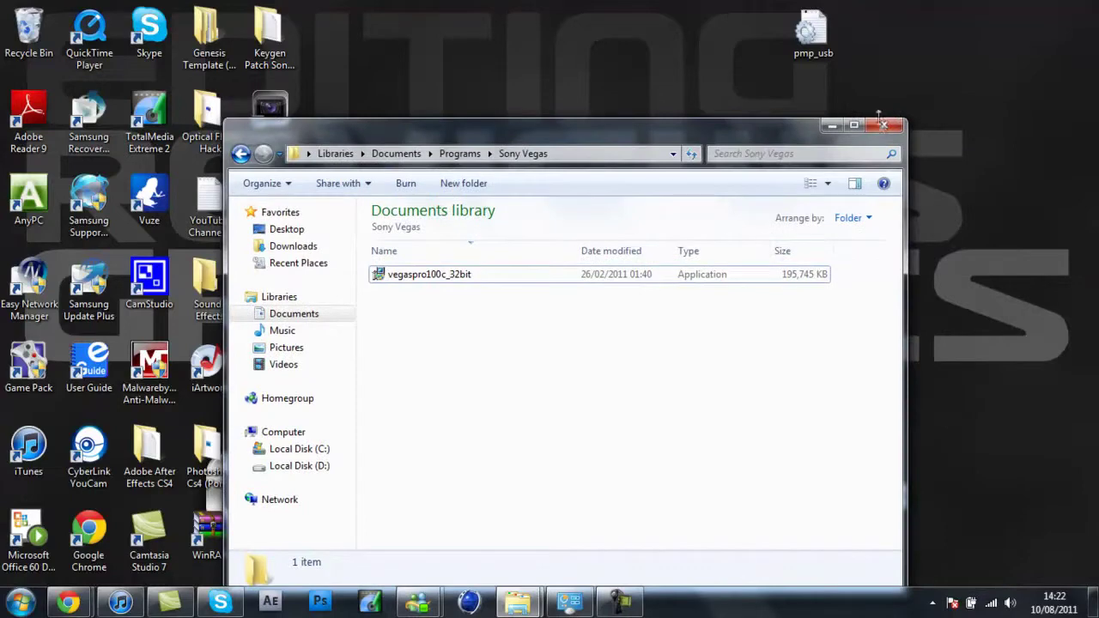
click(885, 126)
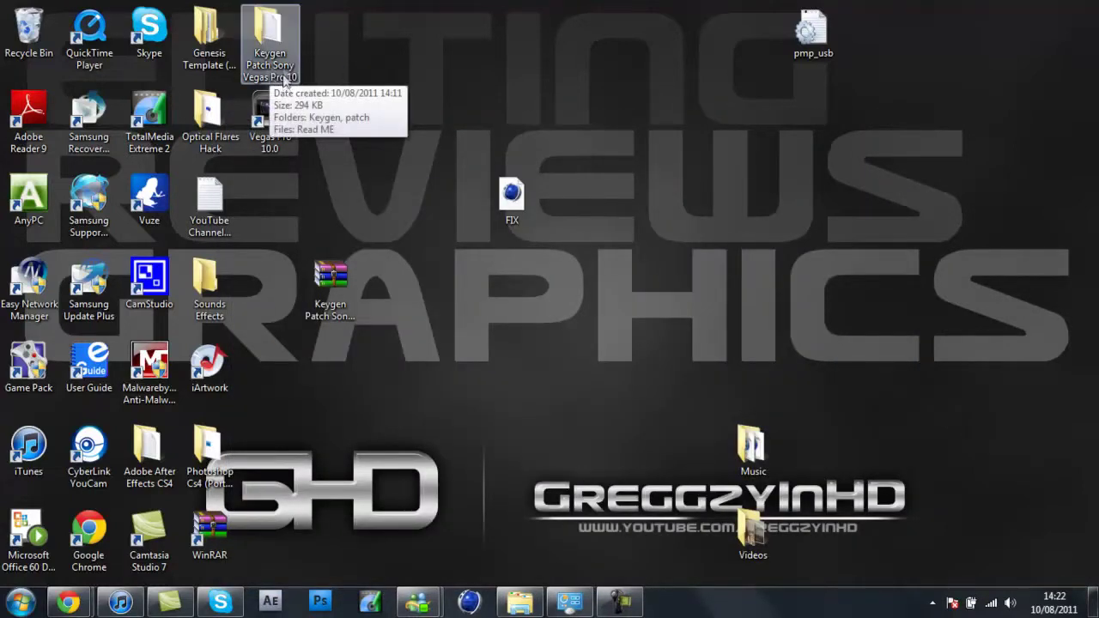
Step: Open Keygen Patch Sony Vegas Pro 10 > patch and bring up the patch application's context menu
double_click(284, 50)
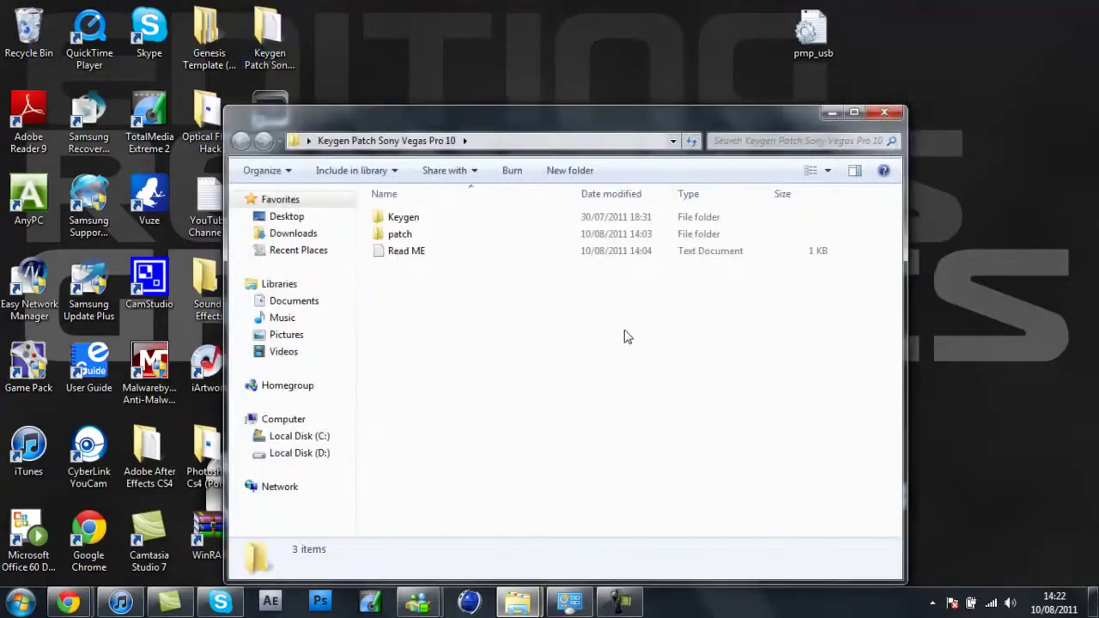
double_click(421, 233)
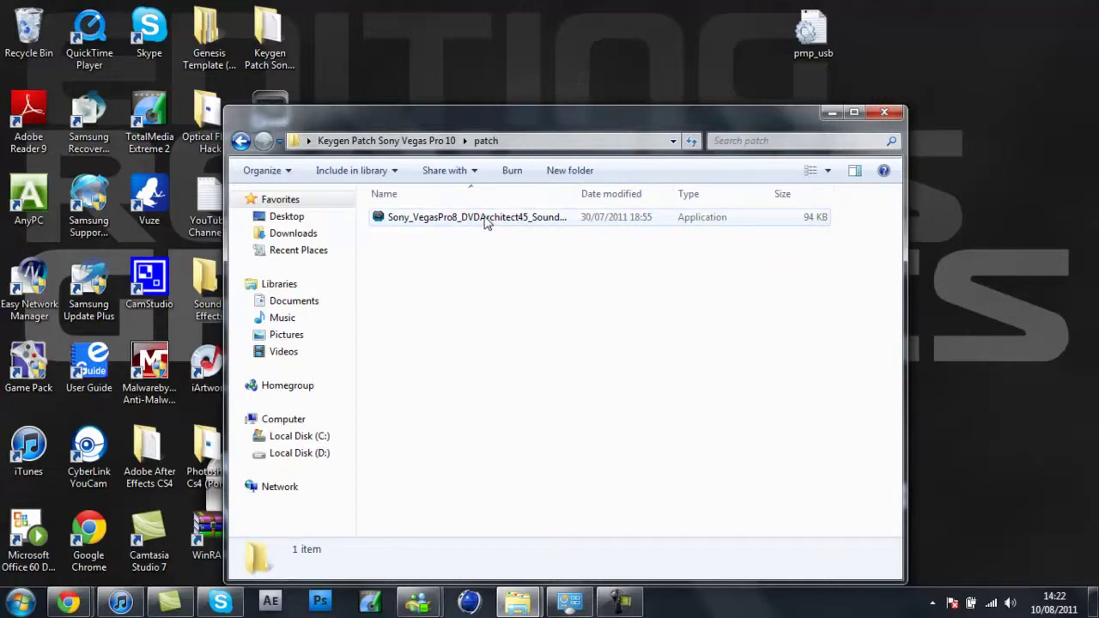
click(485, 222)
right_click(485, 222)
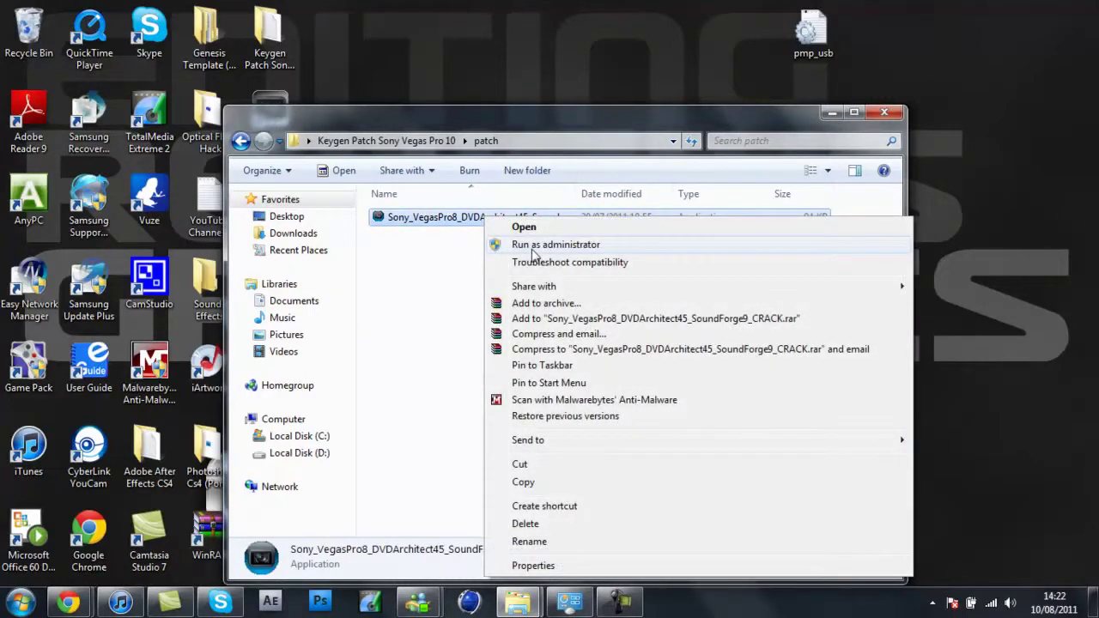
Step: Run the Sony patch application as administrator
click(554, 244)
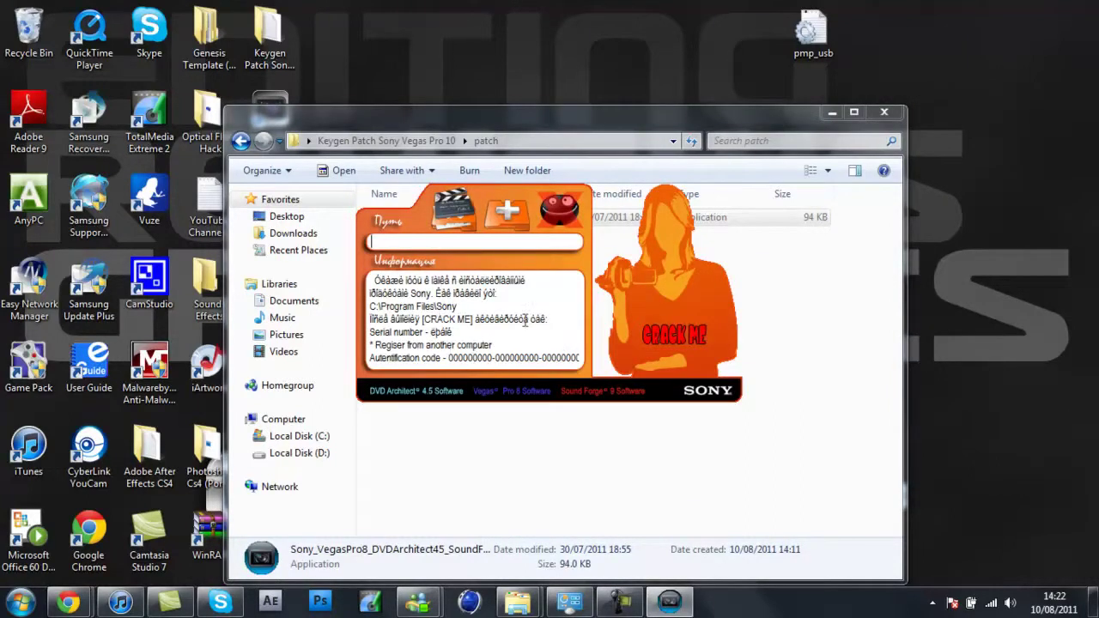
drag(379, 280, 404, 294)
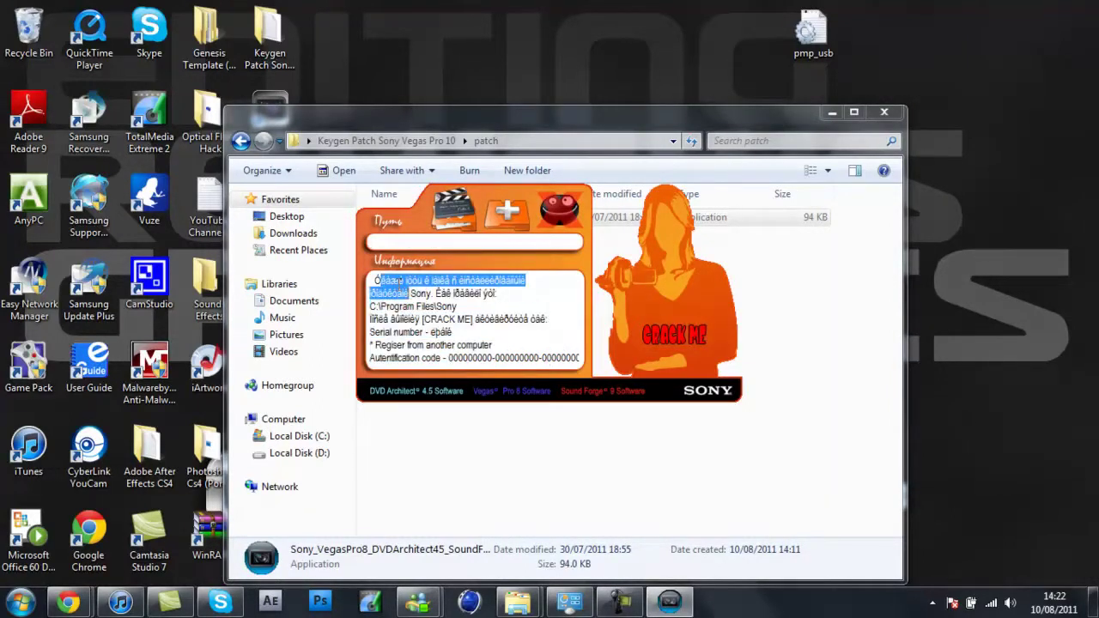
click(398, 292)
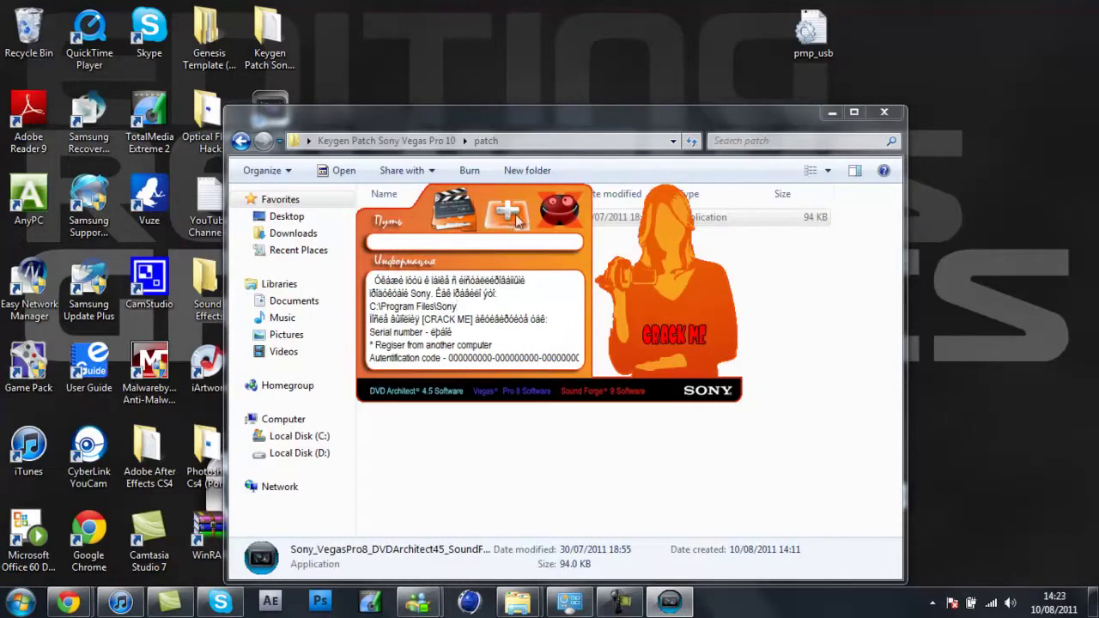
Step: Set the patch target folder to C:\Program Files\Sony
click(445, 223)
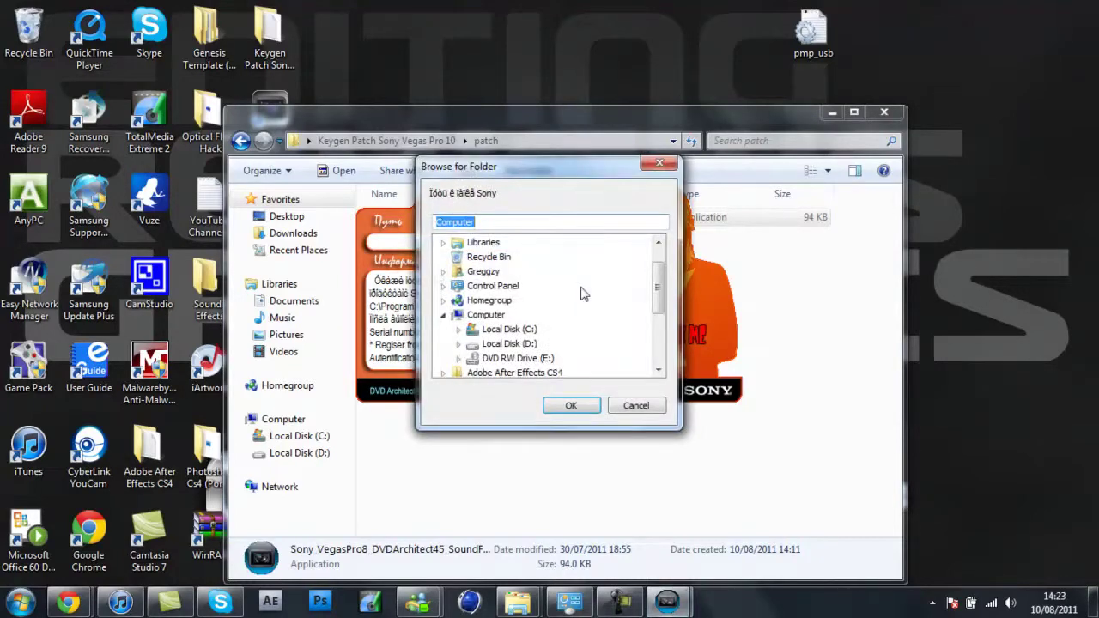
drag(657, 292, 665, 318)
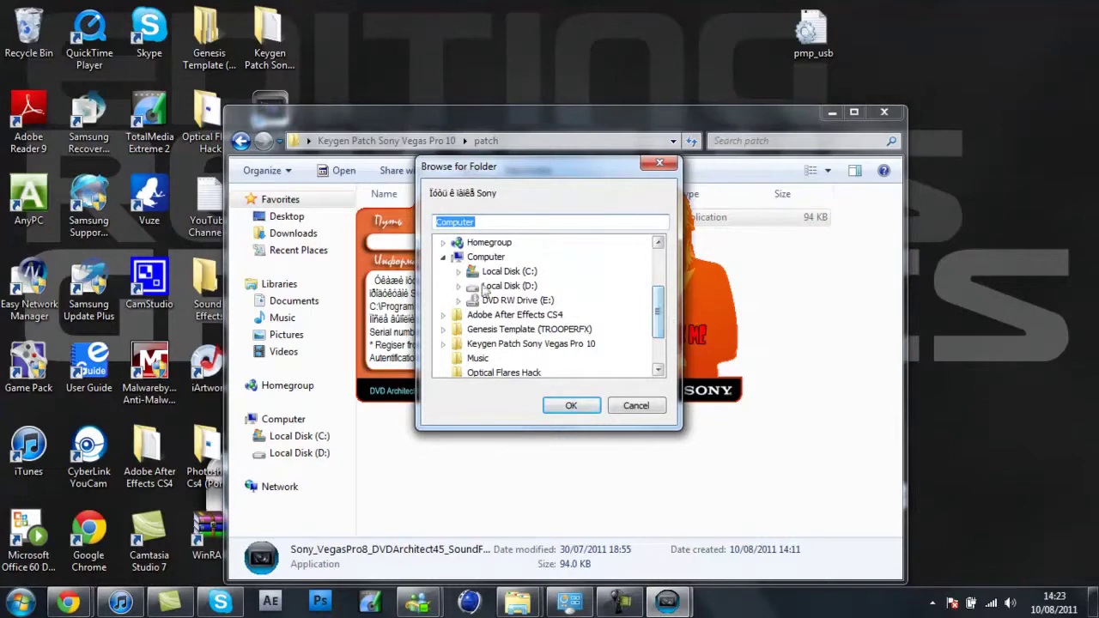
click(460, 271)
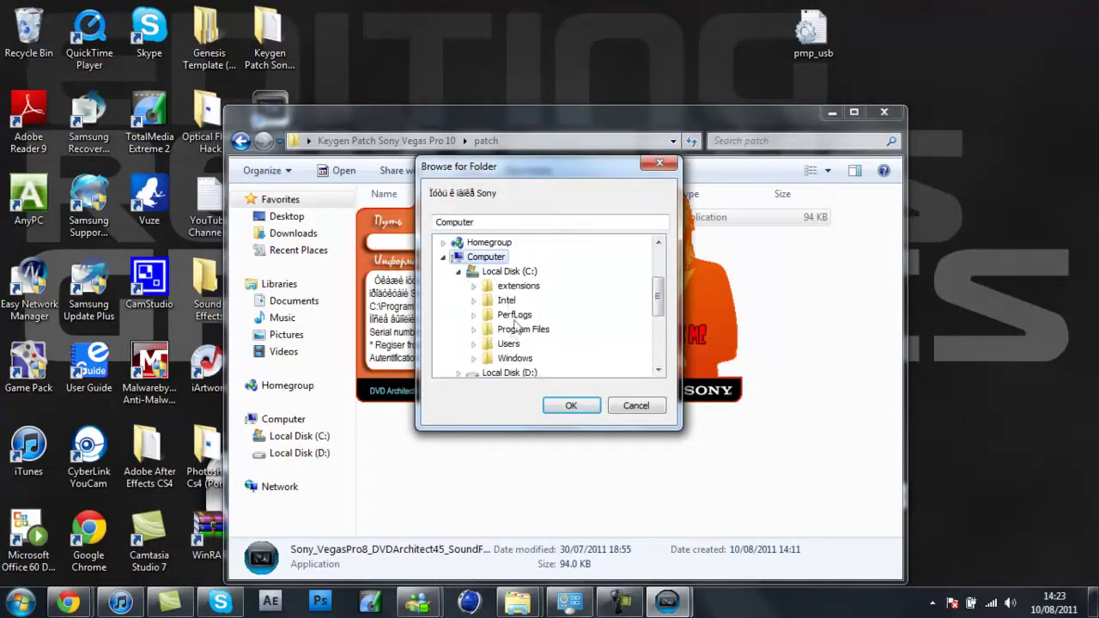
click(473, 331)
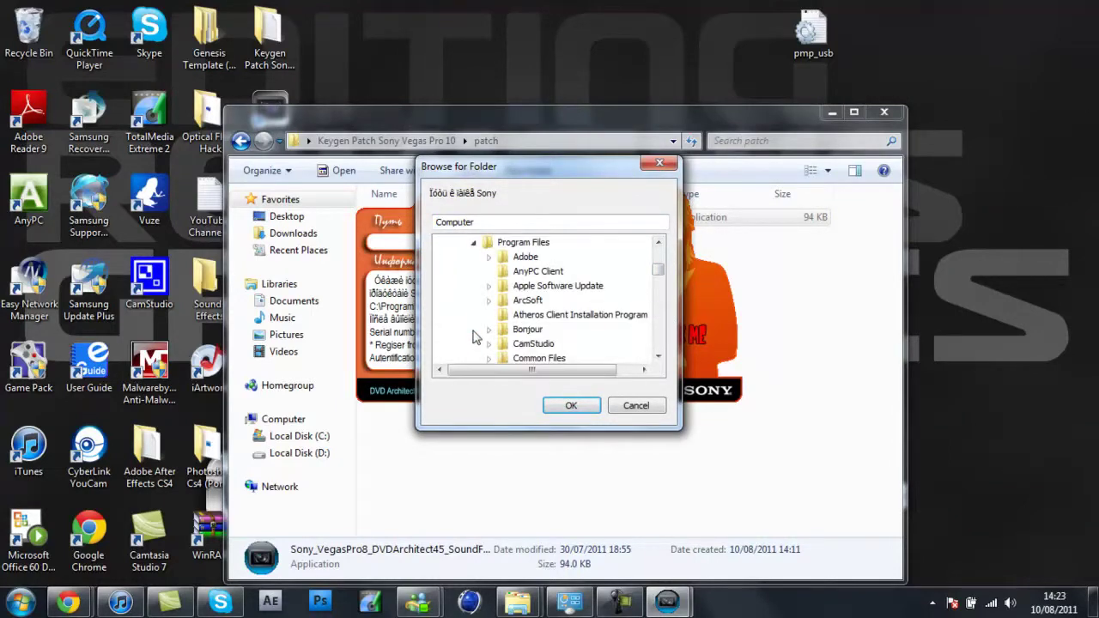
drag(661, 273, 663, 318)
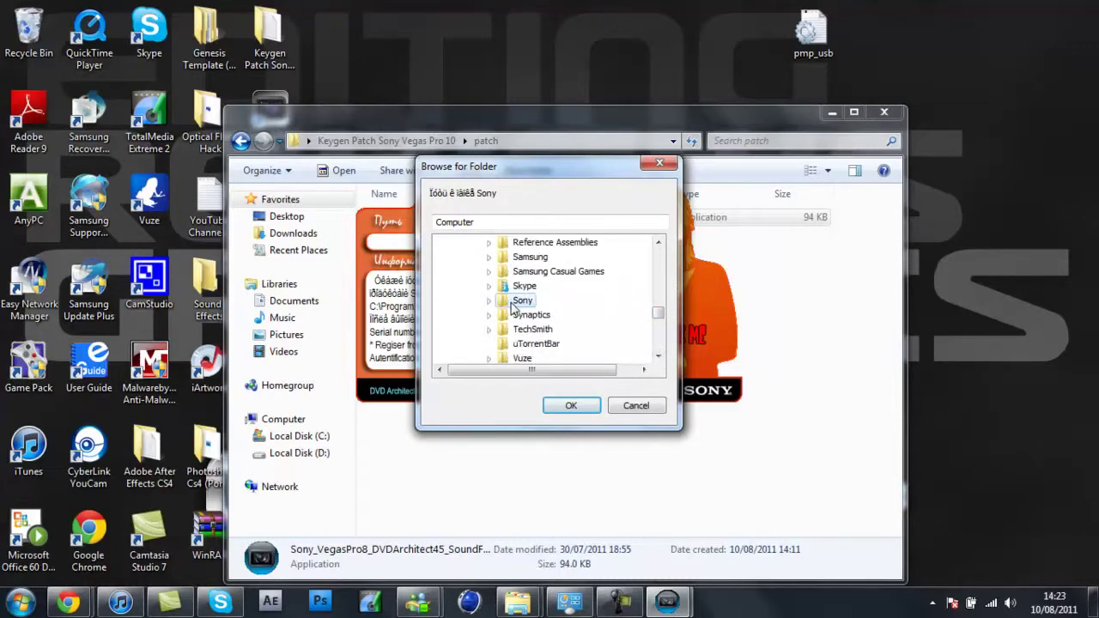
click(566, 406)
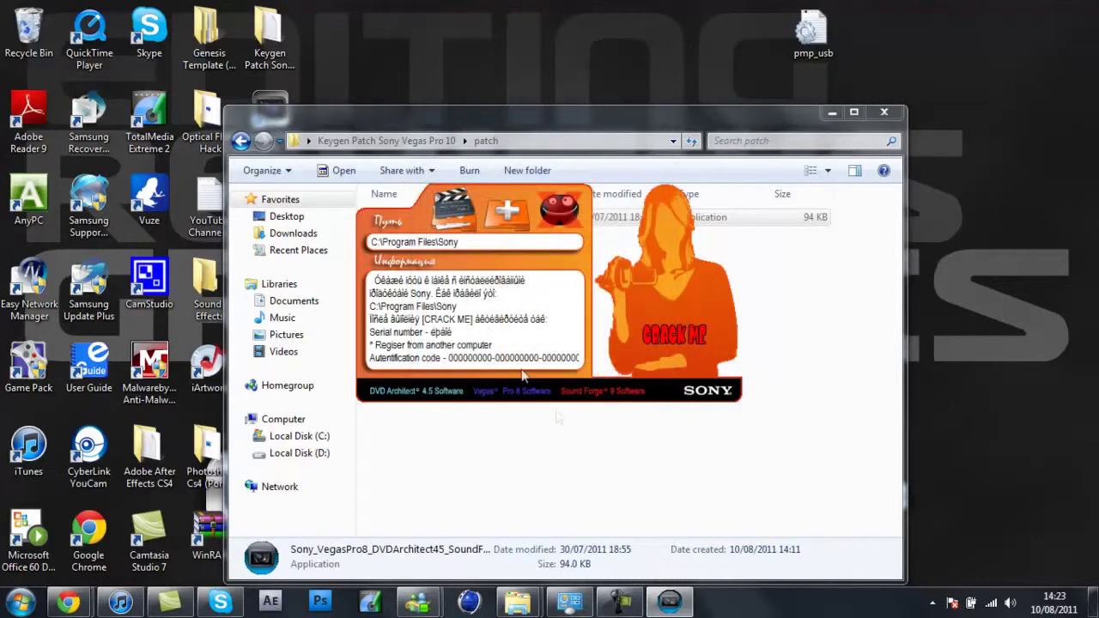
Step: Run the patch on the Vegas Pro 10.0 files, including vegas100.exe, then exit the patcher
click(501, 216)
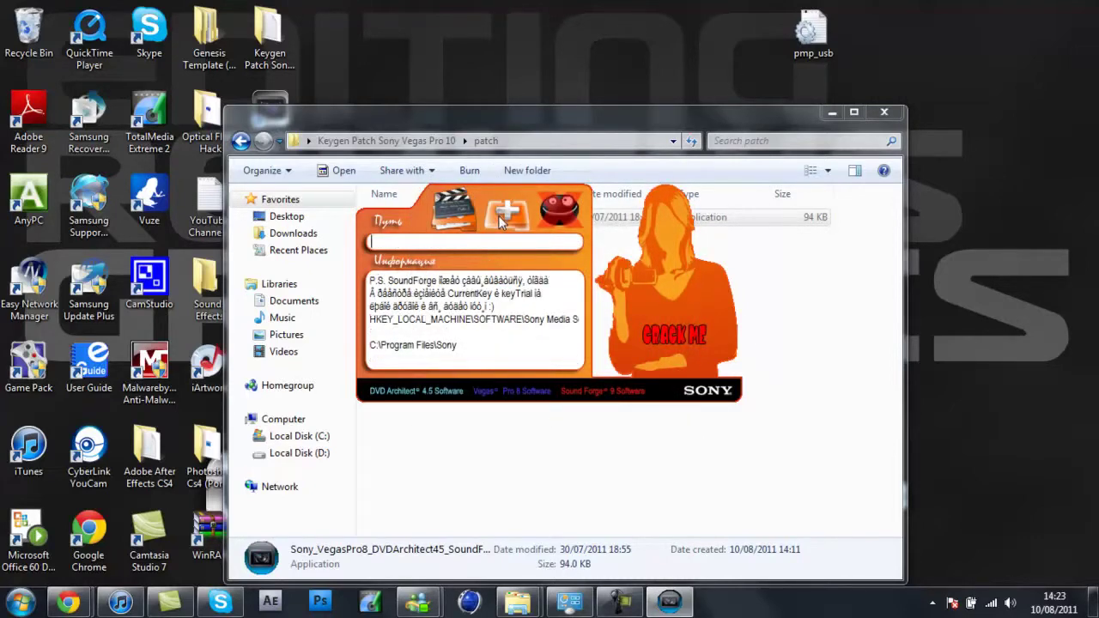
click(677, 333)
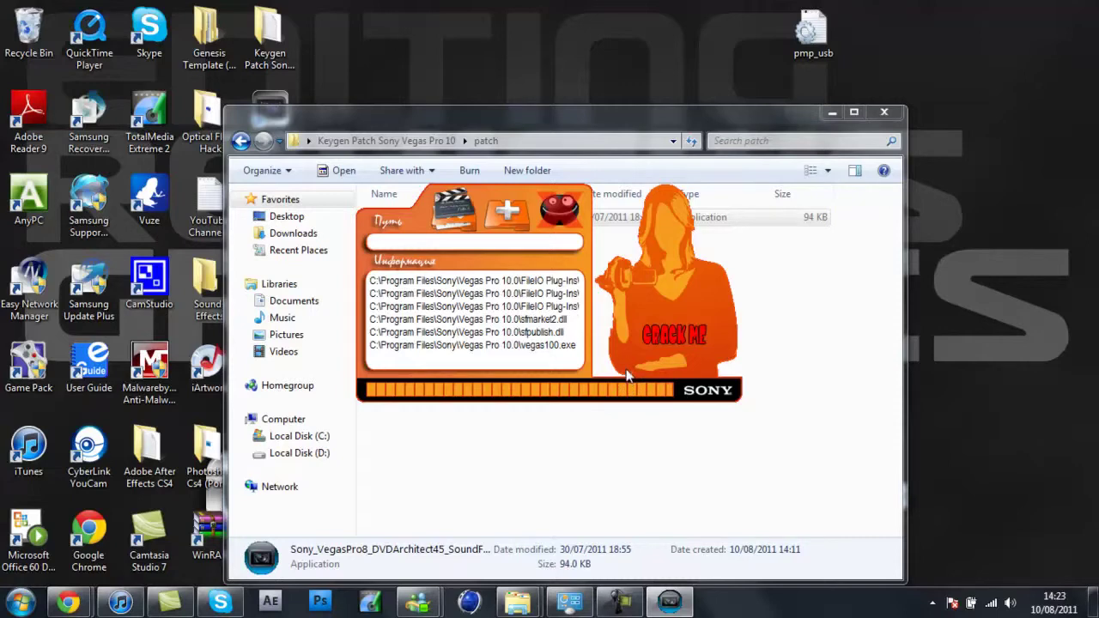
drag(383, 344, 388, 357)
click(391, 356)
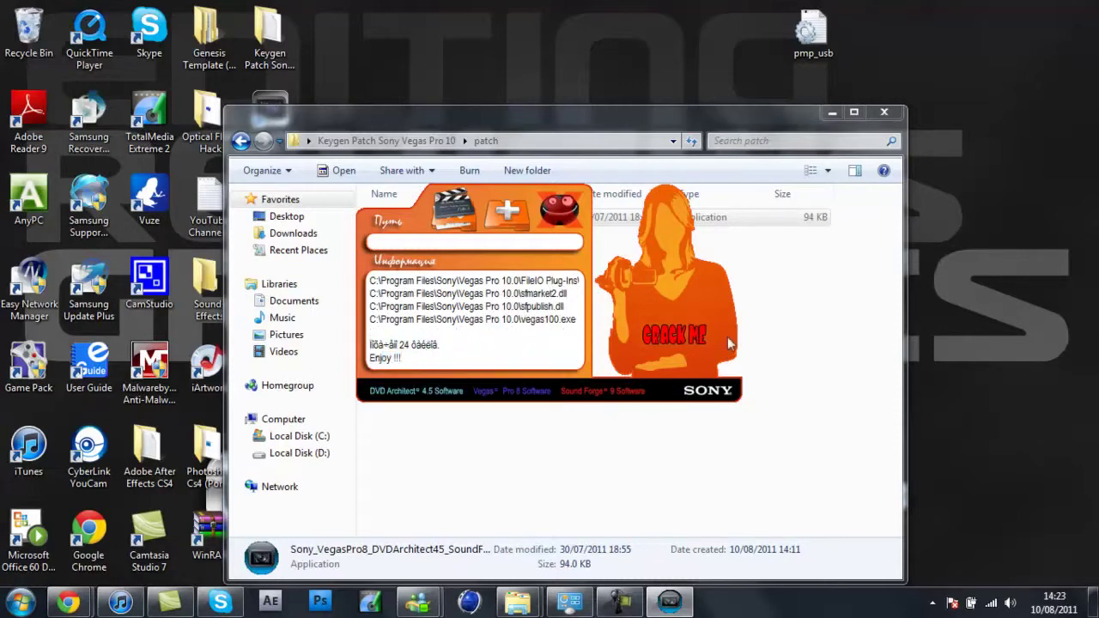
click(571, 209)
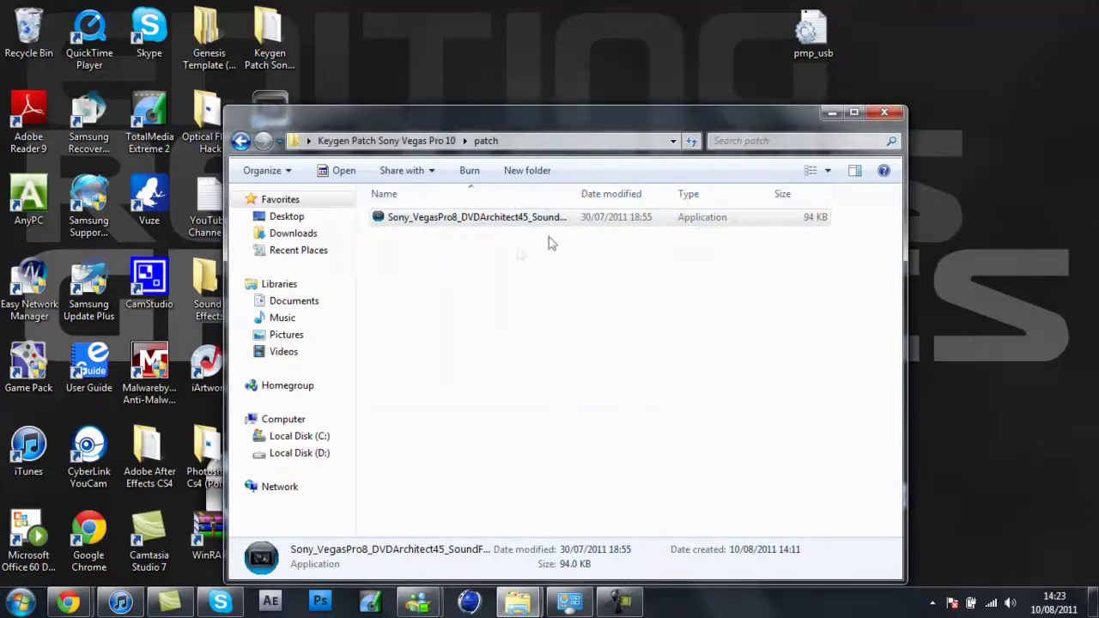
Step: Open the Keygen folder, run Keygen as administrator, and ignore the Malwarebytes warning
click(241, 141)
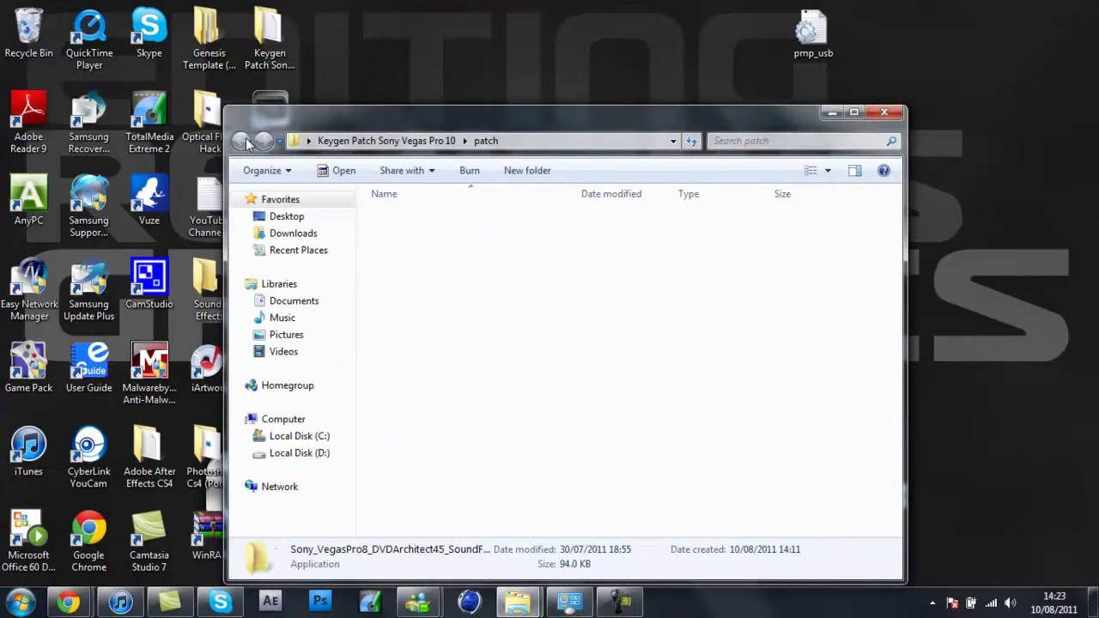
double_click(427, 220)
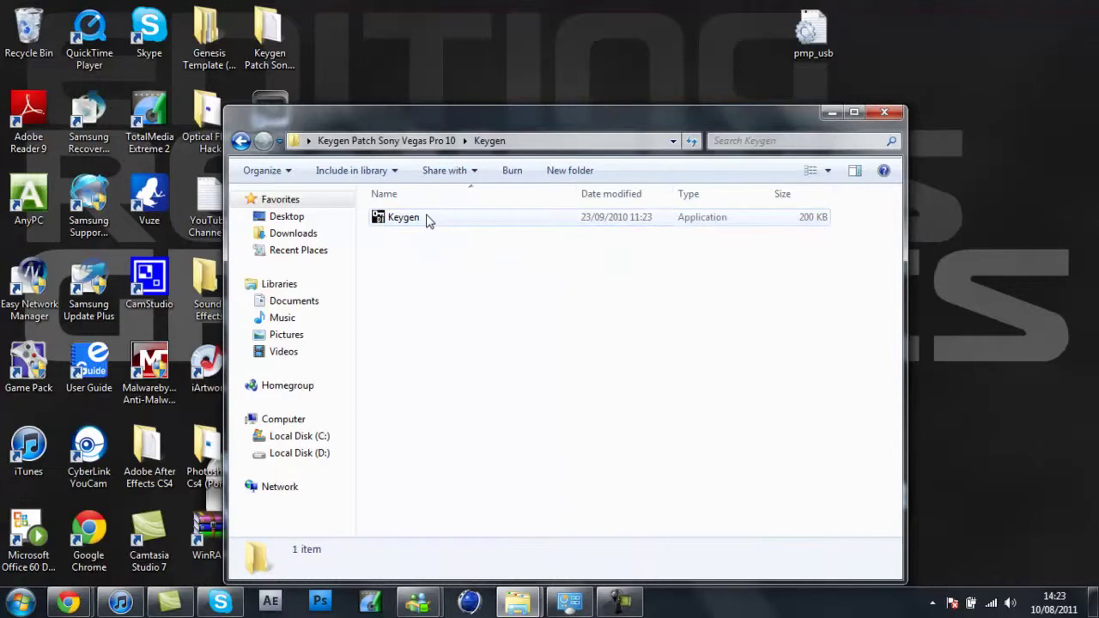
right_click(428, 220)
click(418, 224)
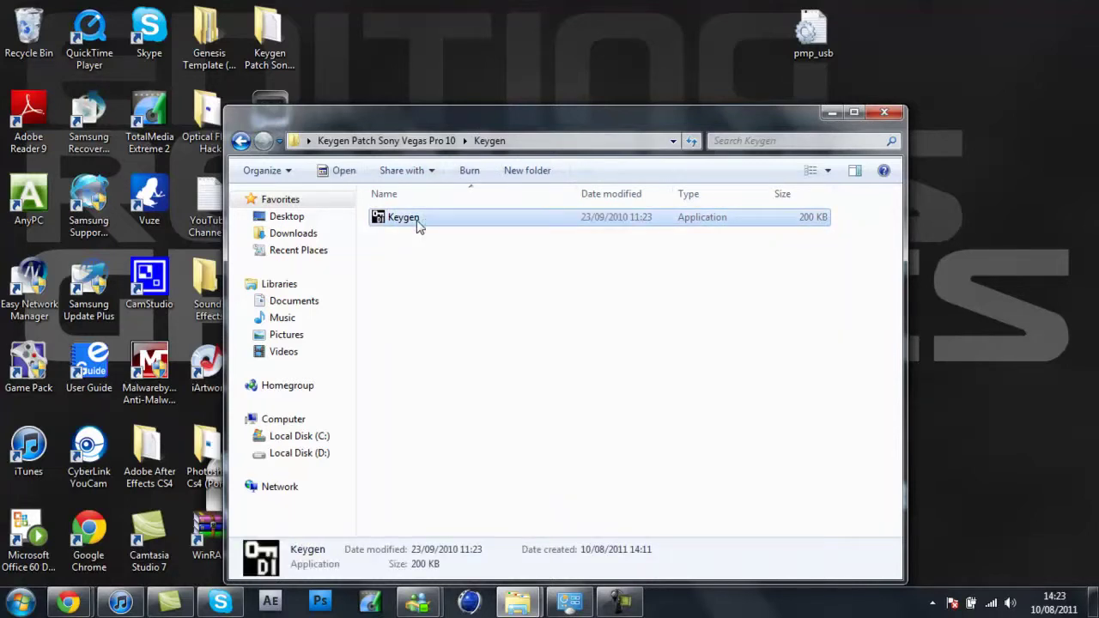
right_click(419, 225)
click(498, 249)
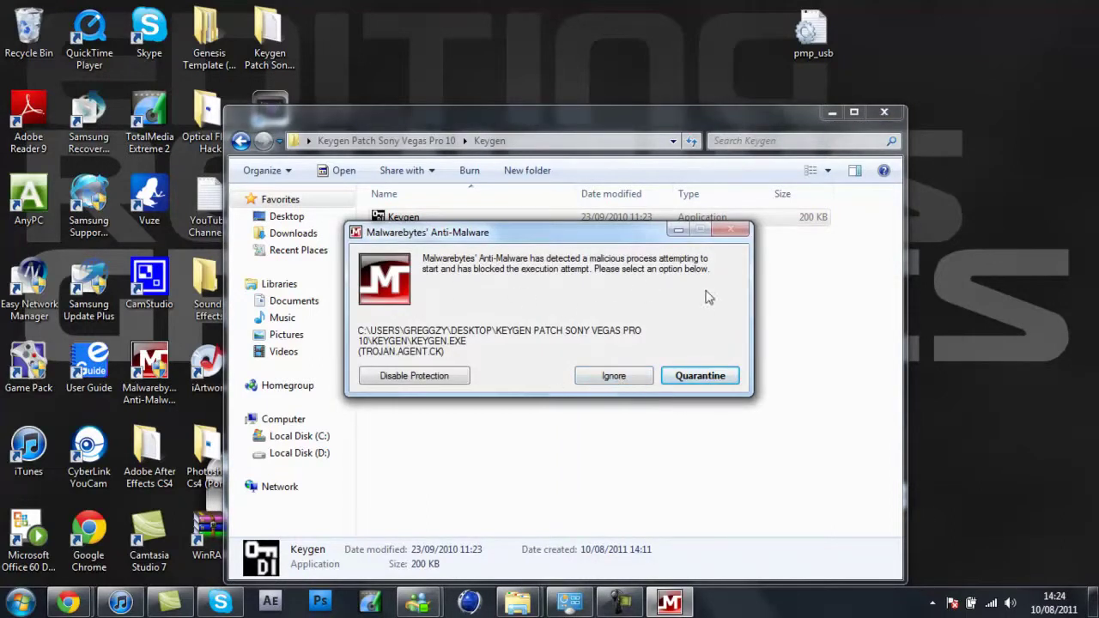
click(609, 379)
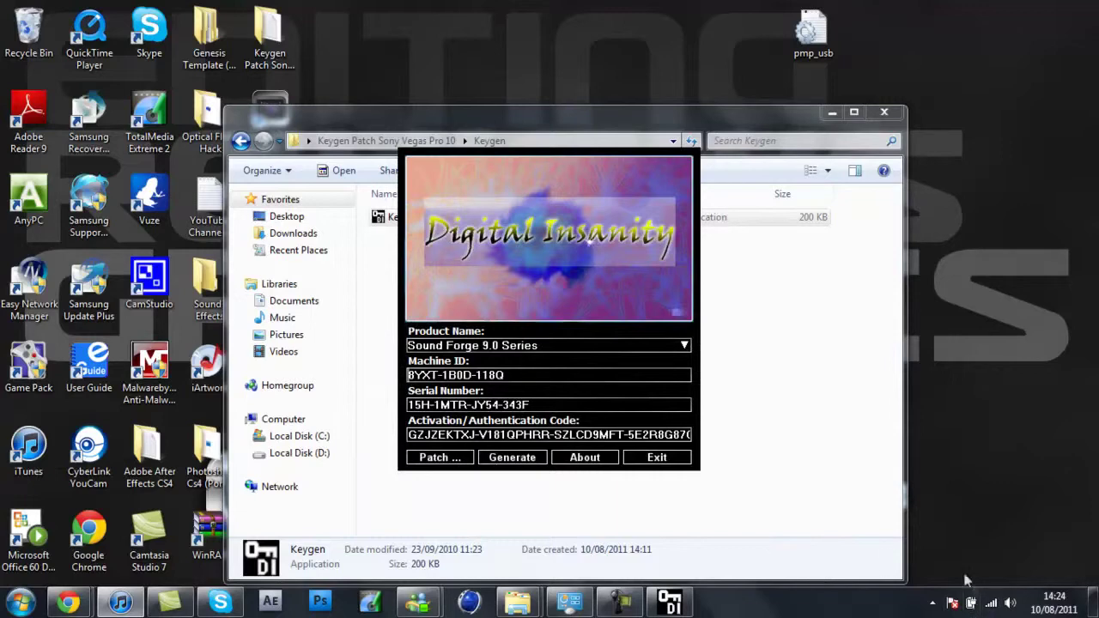
Step: Turn the DI Keygen's volume to zero and mute it in Volume Mixer, then move the keygen window aside
click(1009, 603)
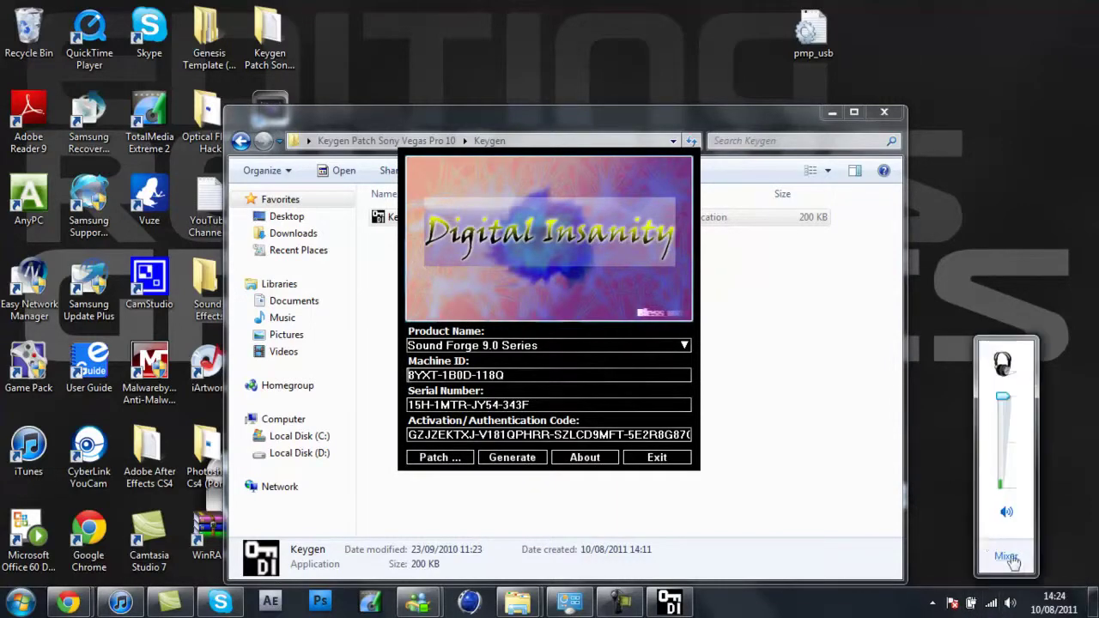
click(1007, 557)
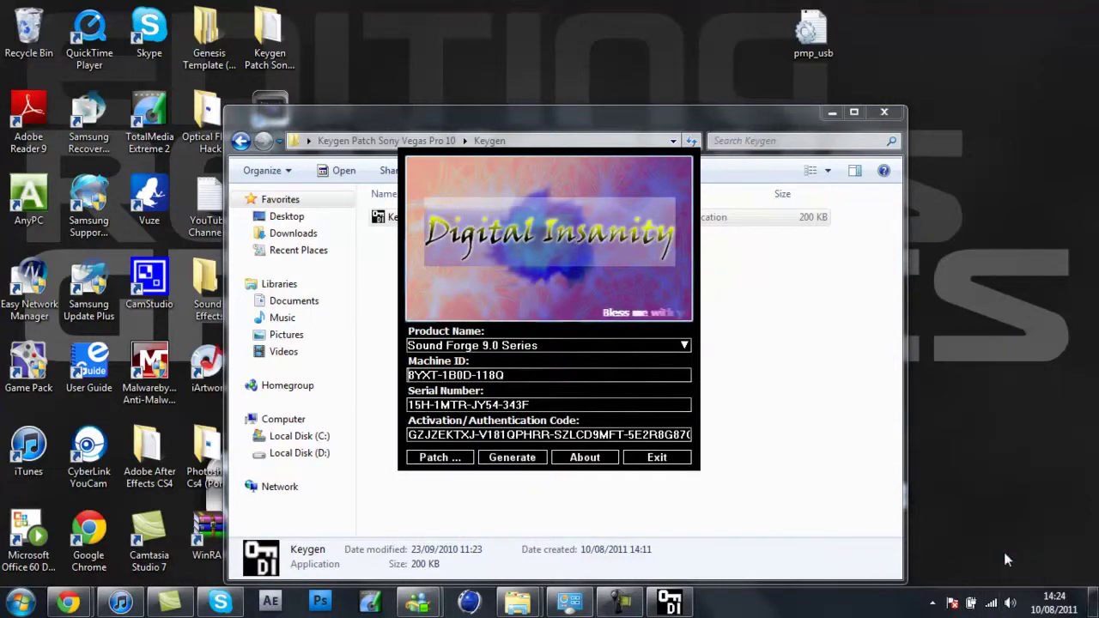
drag(937, 424, 936, 511)
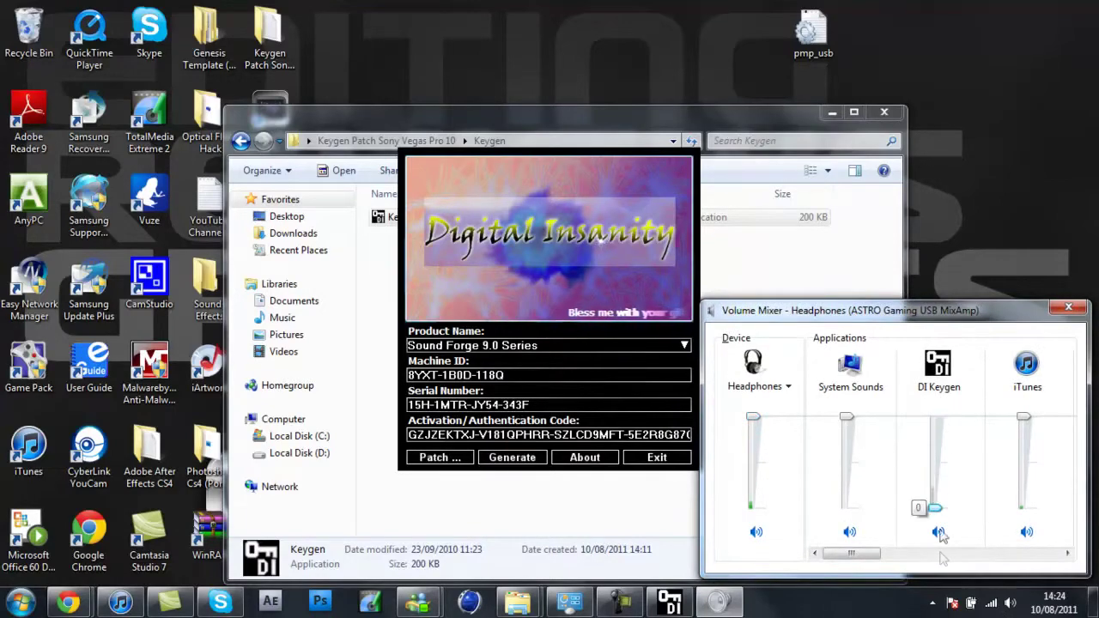
click(1068, 308)
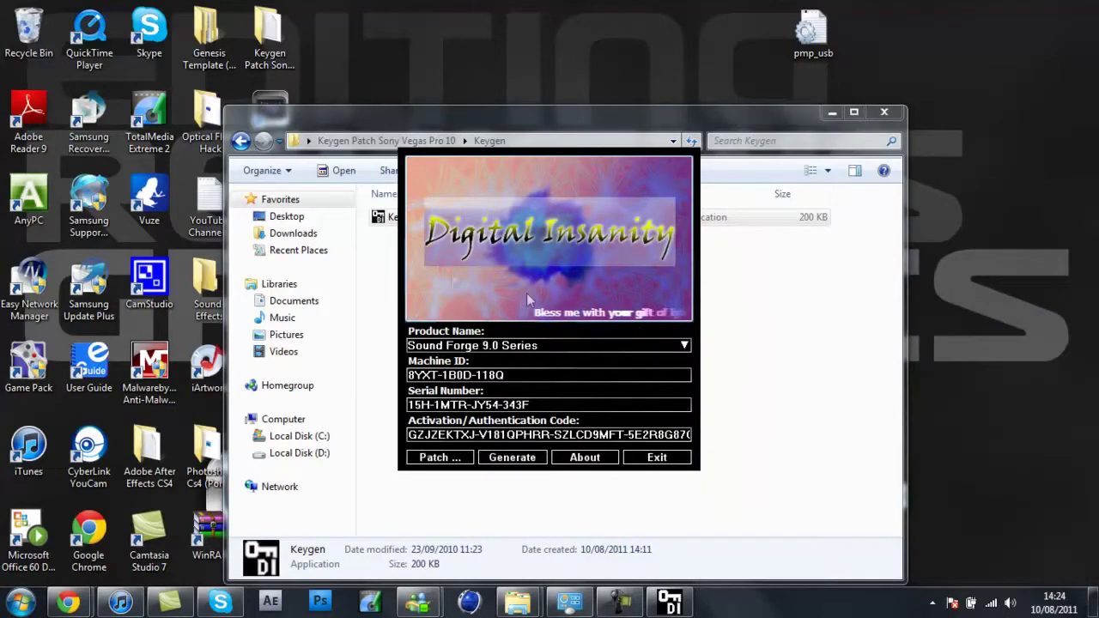
drag(592, 158, 840, 138)
Step: Set the keygen product to Vegas Pro 9.0 (32 and 64 bit) Series and start patching
click(883, 311)
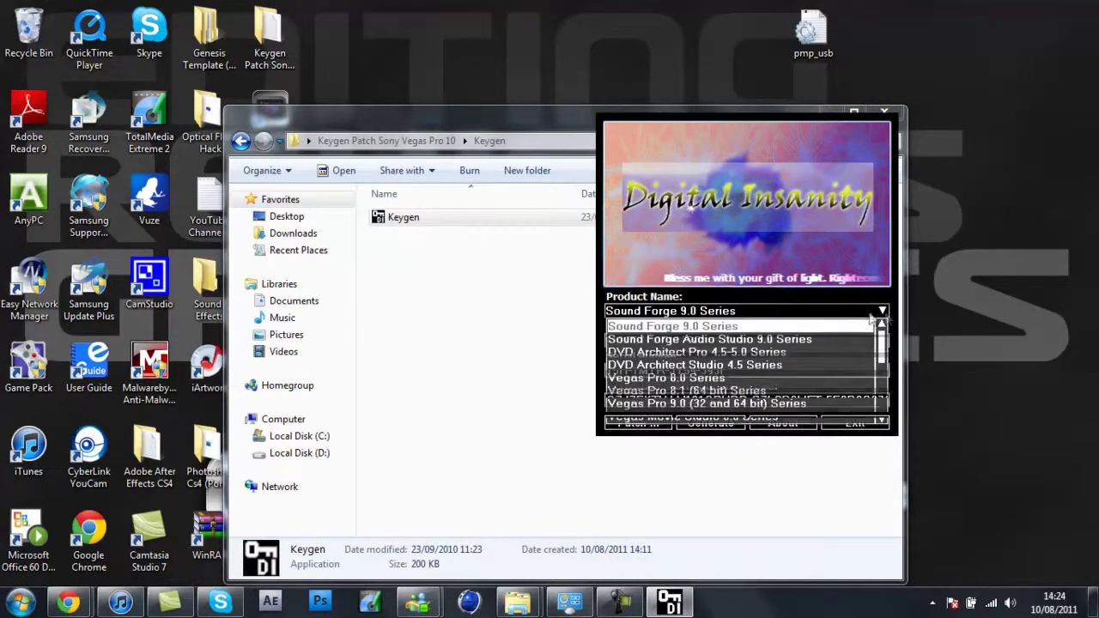
drag(888, 356, 887, 381)
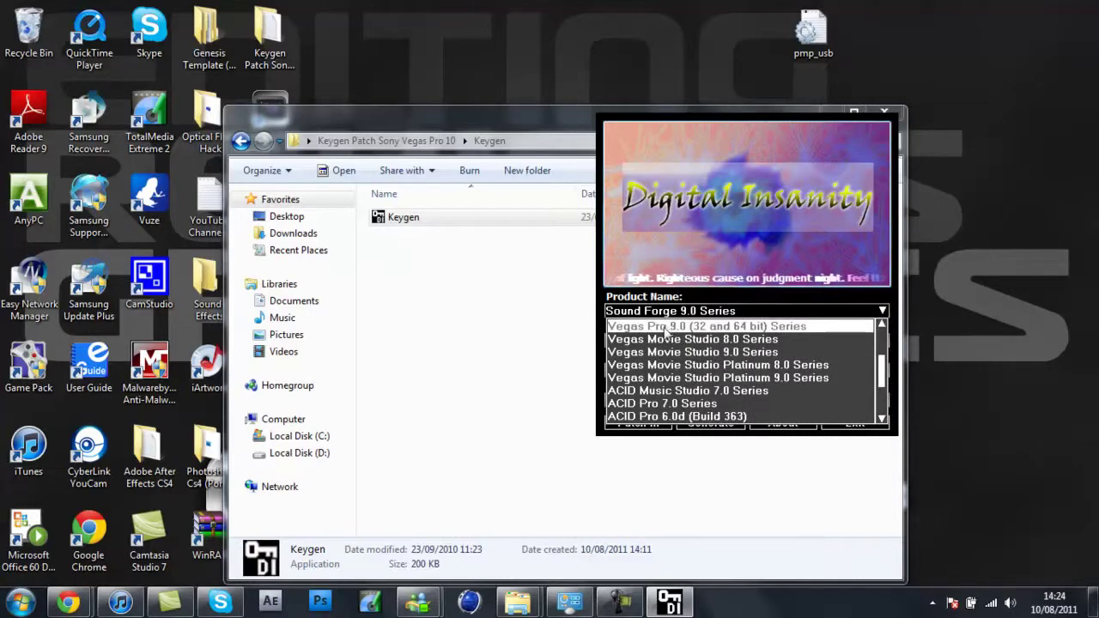
click(672, 328)
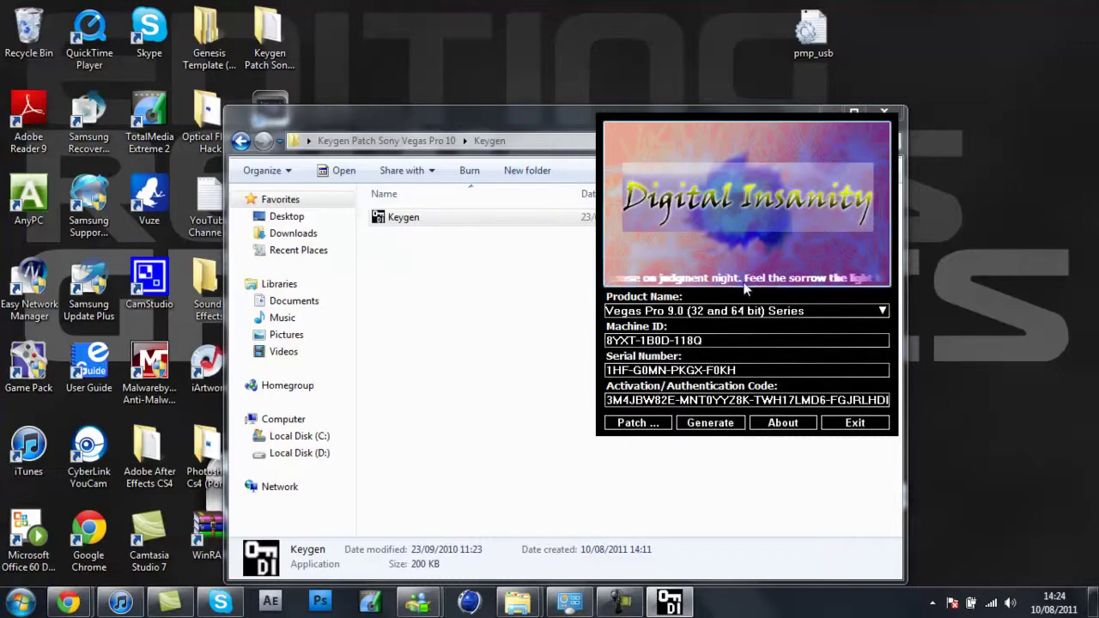
click(636, 422)
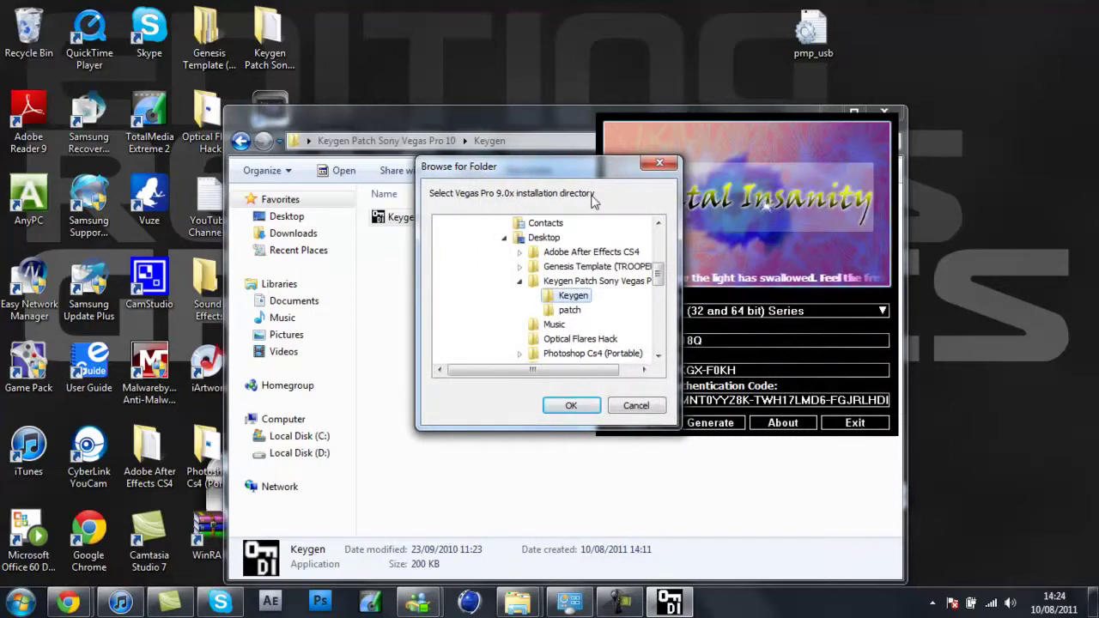
Step: Choose C:\Program Files\Sony\Vegas Pro 10.0 as the patch's installation directory
drag(657, 283, 643, 219)
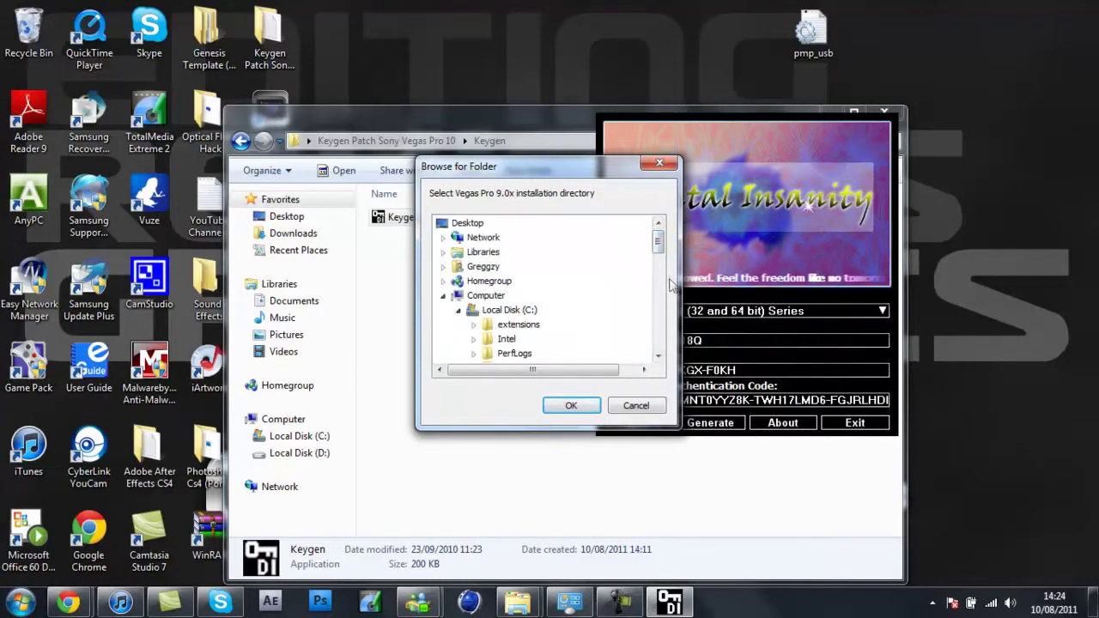
drag(661, 254, 664, 269)
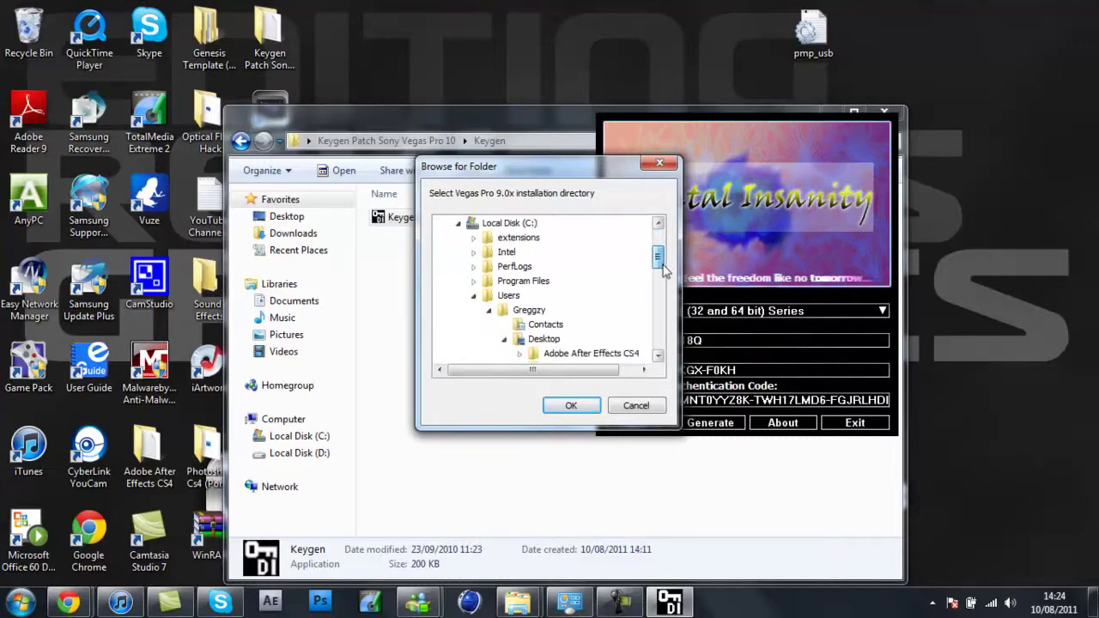
click(474, 281)
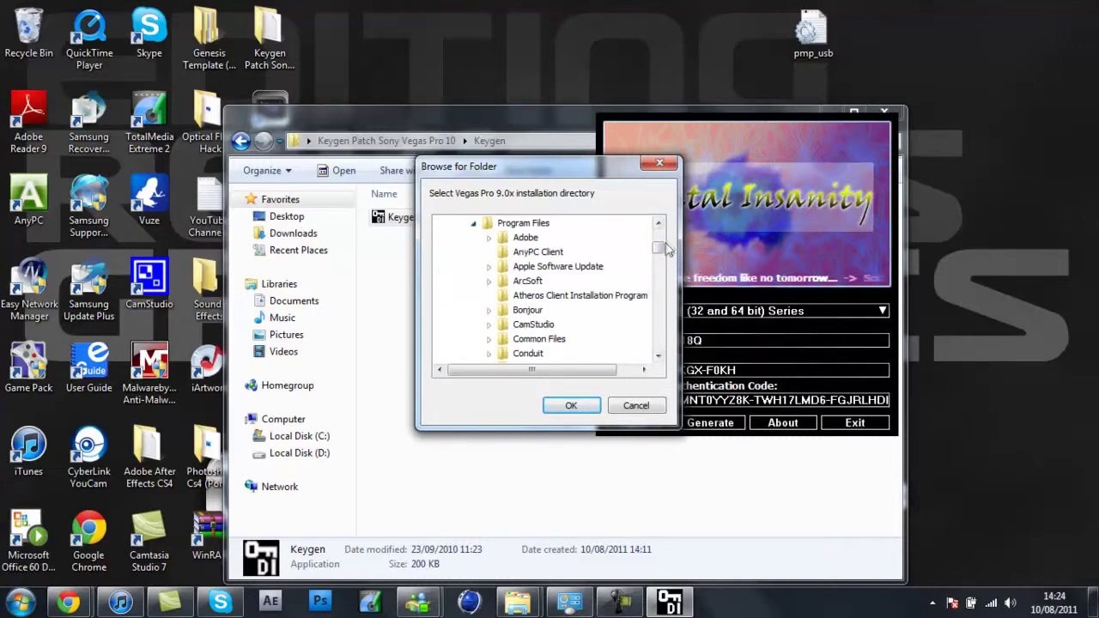
drag(660, 254, 663, 293)
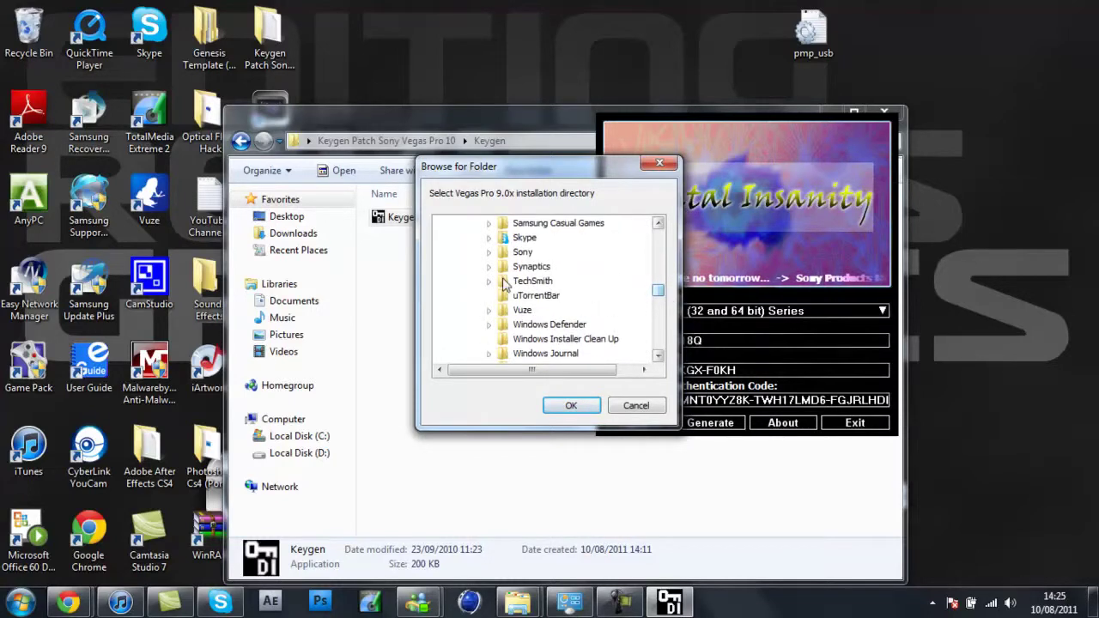
click(489, 252)
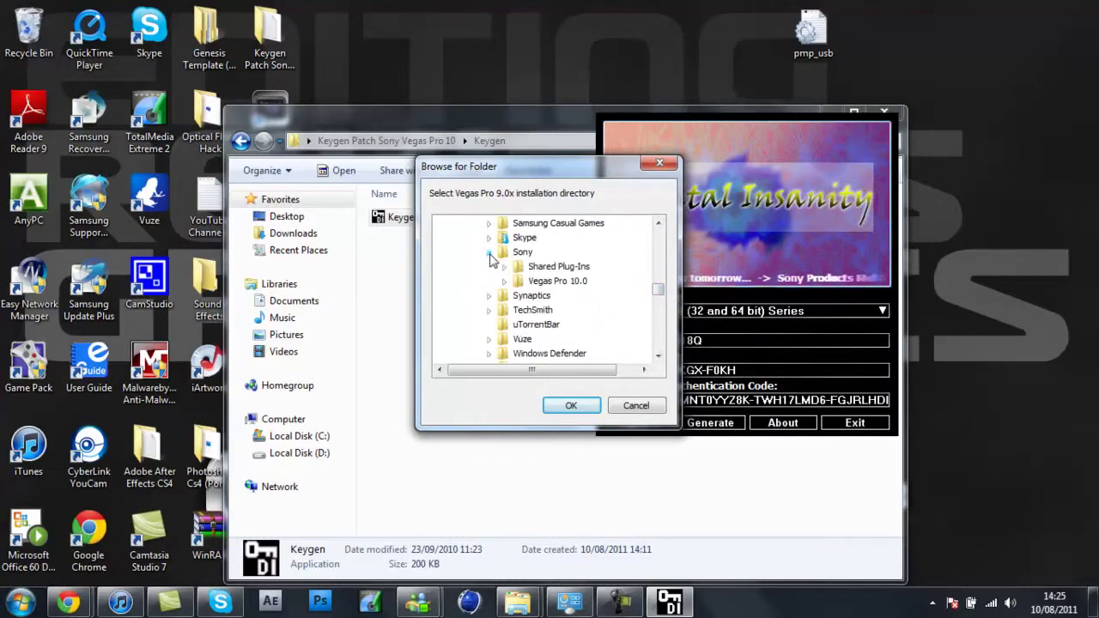
click(551, 283)
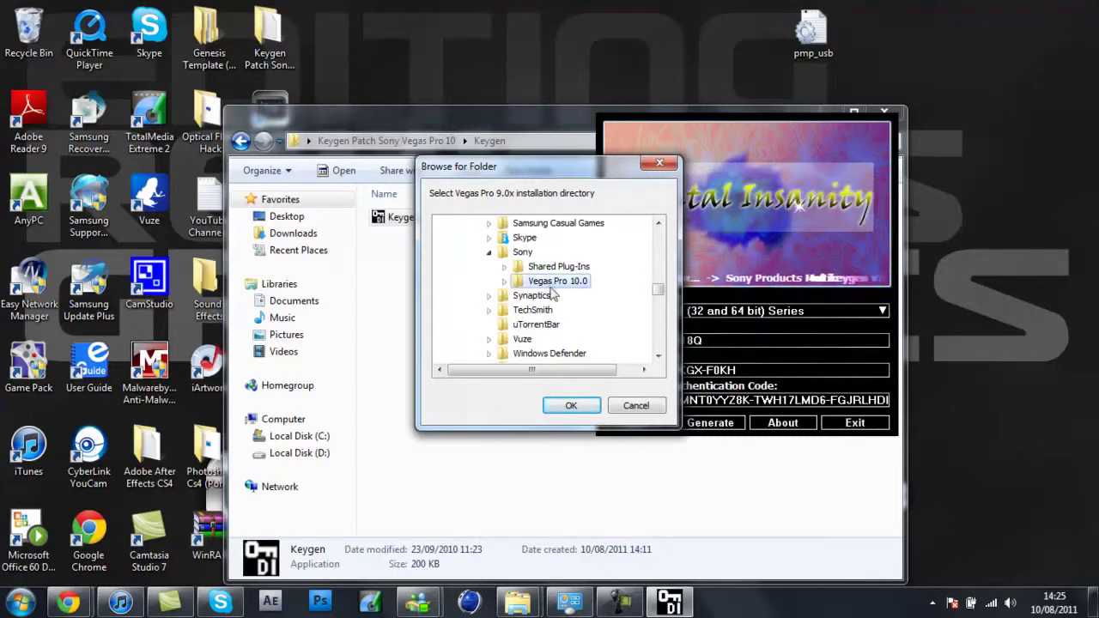
click(571, 407)
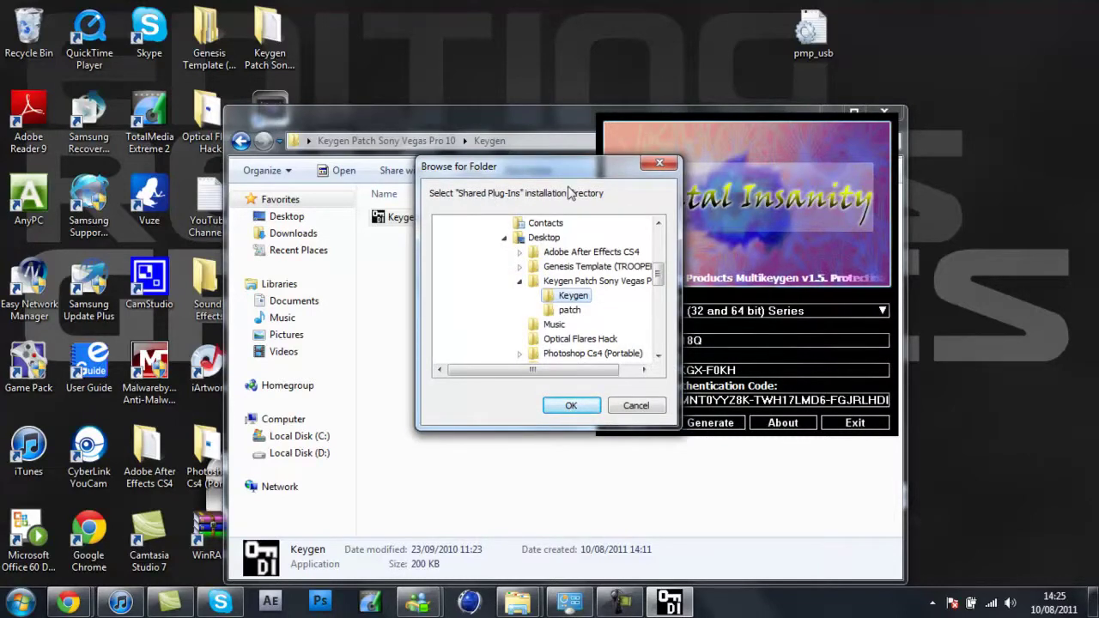
Step: Point the patch to Program Files\Sony\Shared Plug-Ins and dismiss the patched-successfully message
drag(660, 284, 659, 264)
click(474, 295)
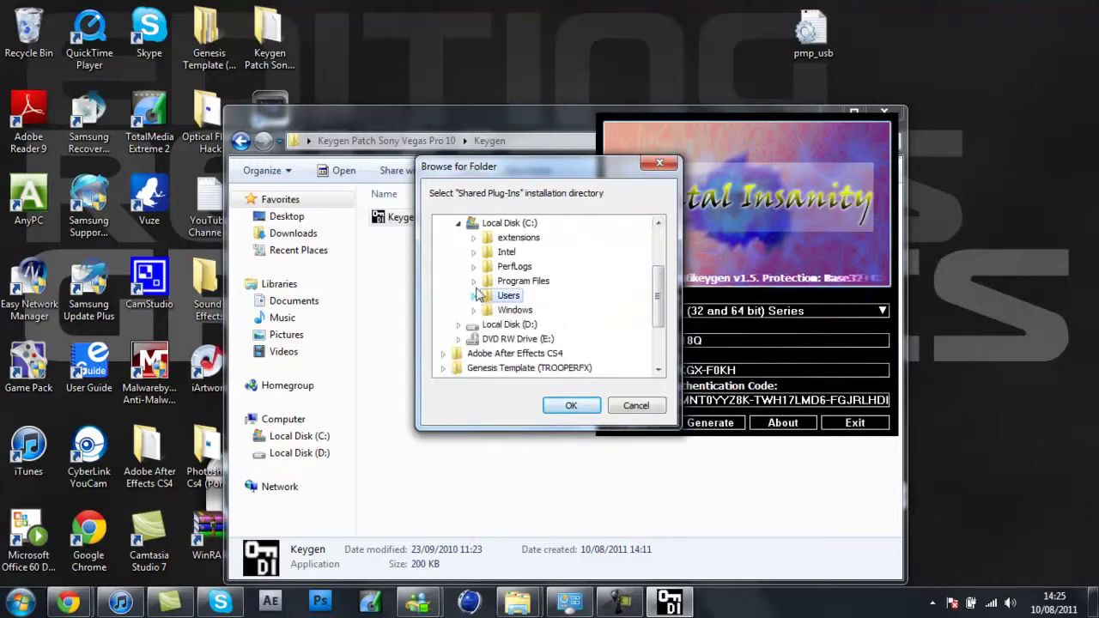
click(475, 282)
drag(660, 258, 661, 301)
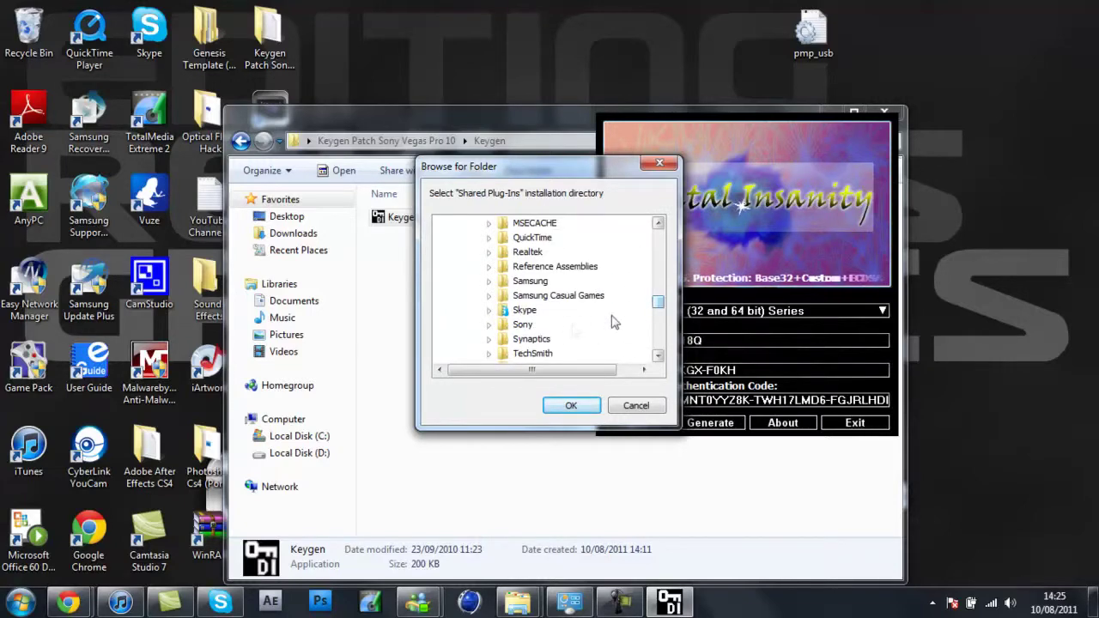
click(490, 325)
click(564, 341)
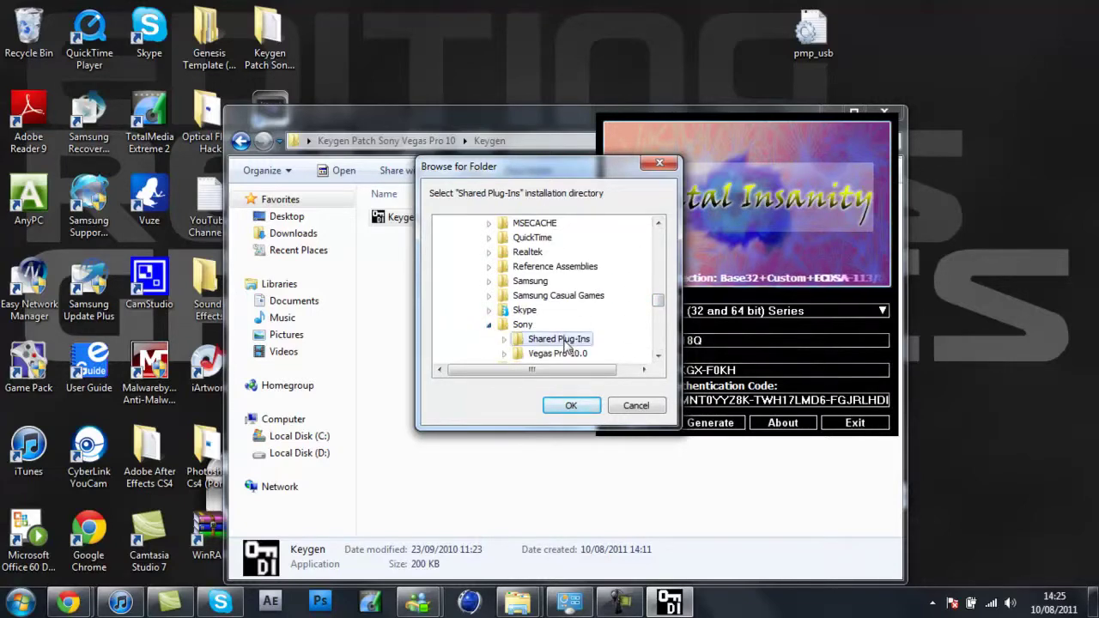
click(570, 406)
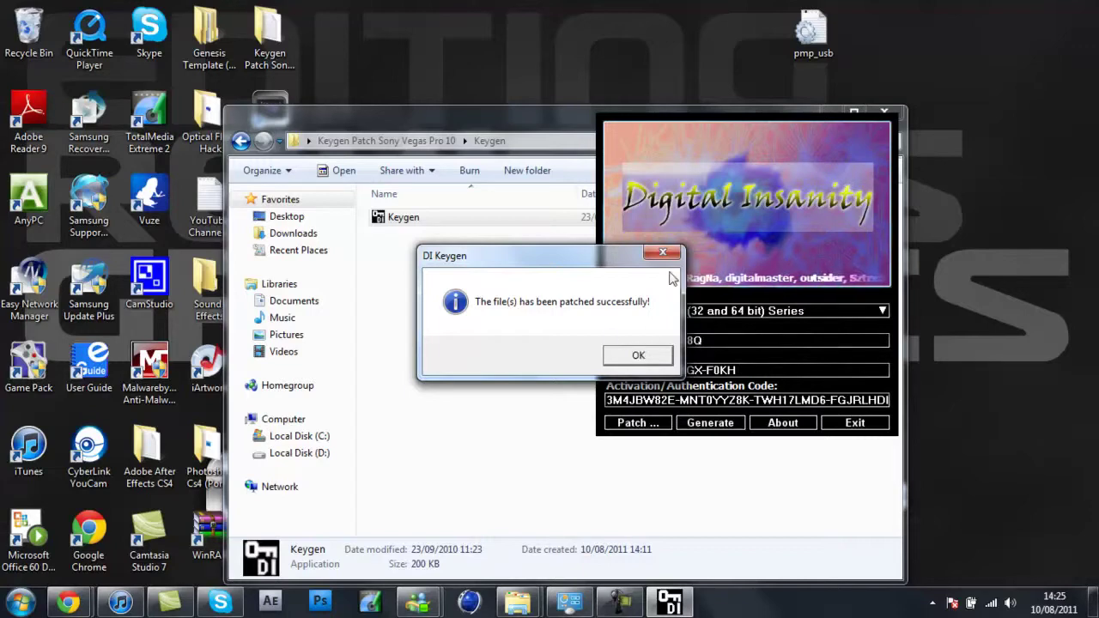
click(669, 360)
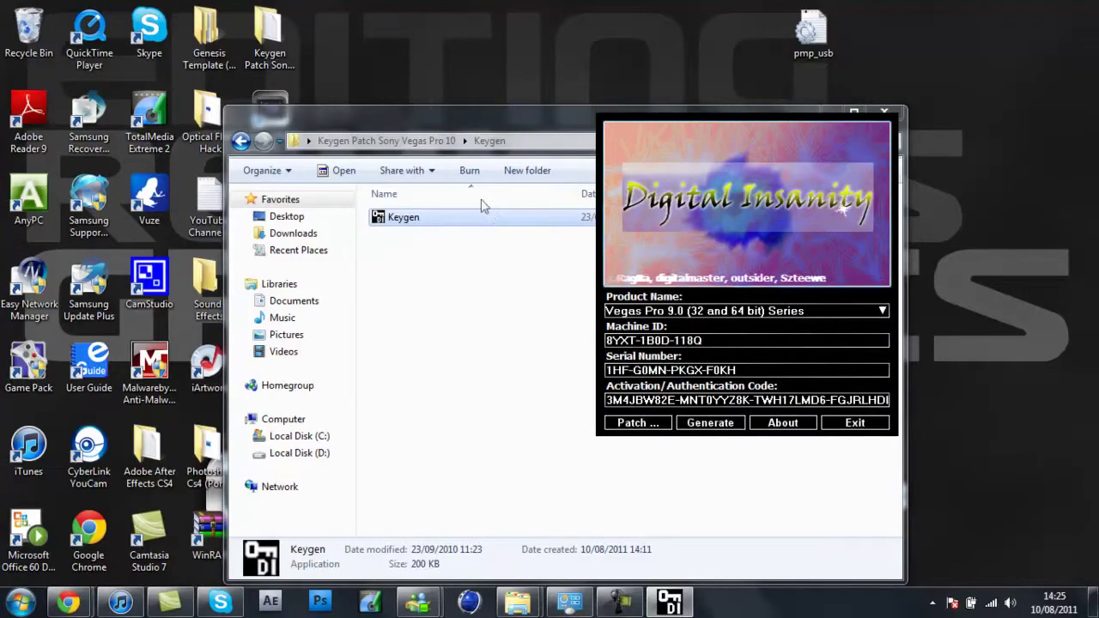
drag(445, 125, 290, 110)
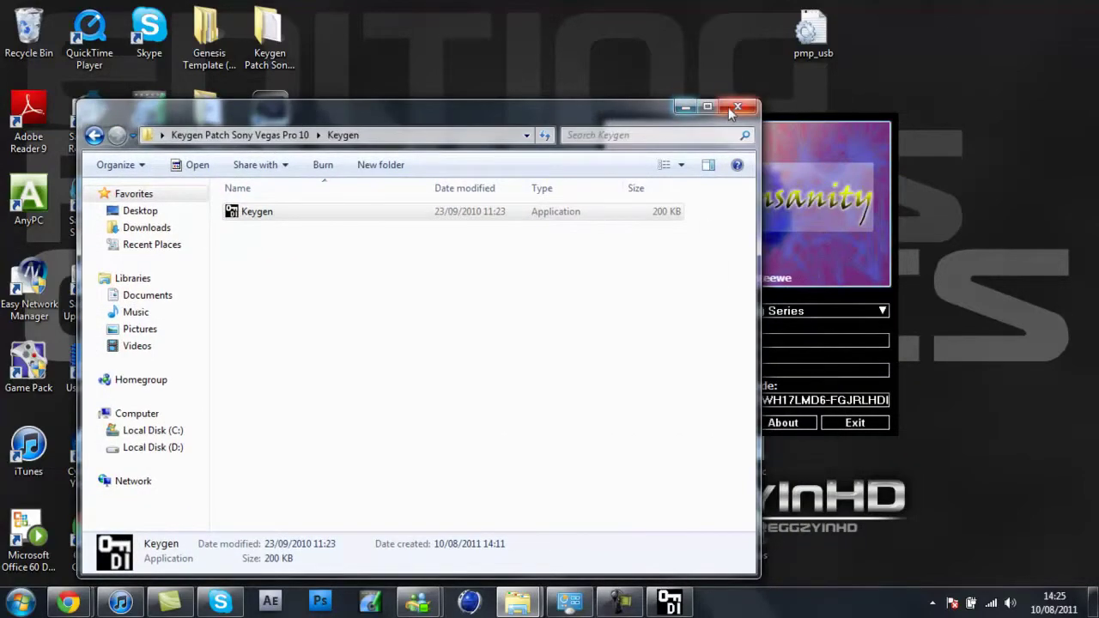
Step: Close the Keygen folder, launch Vegas Pro 10.0 from the desktop and pass the elevated privileges notice
click(729, 107)
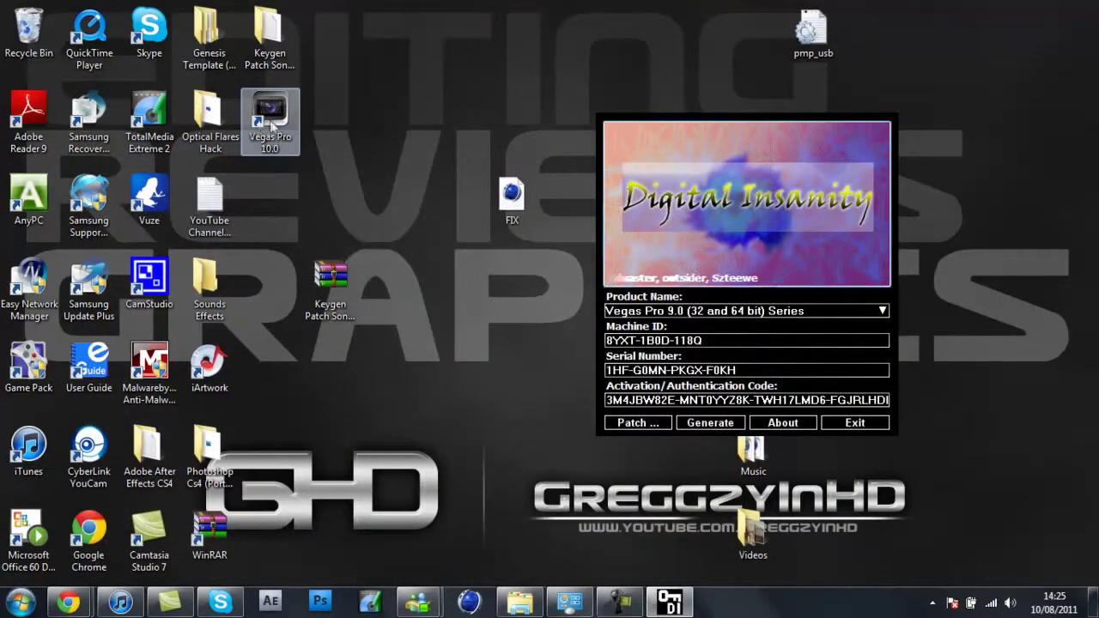
double_click(272, 122)
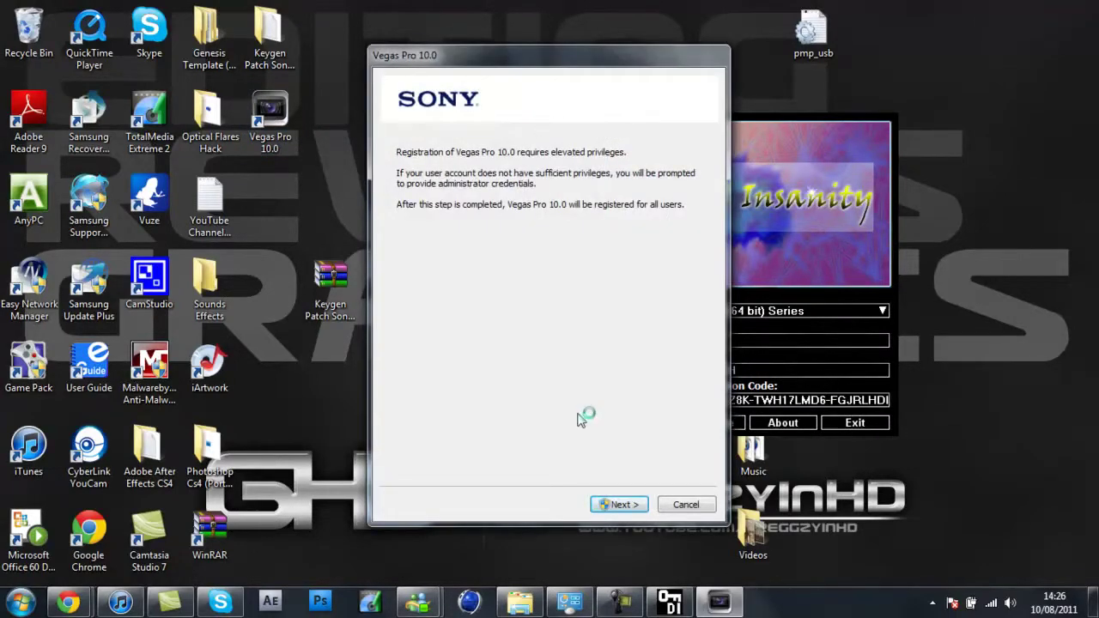
click(617, 504)
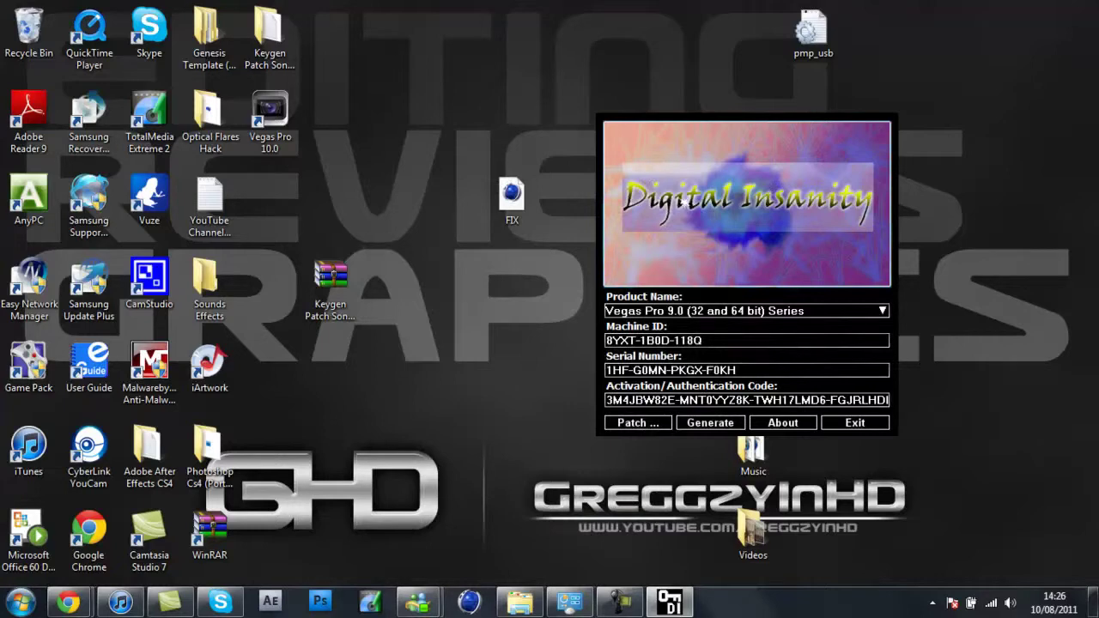
Step: Choose serial-number registration and generate a fresh serial and activation code in the keygen
drag(494, 62, 271, 34)
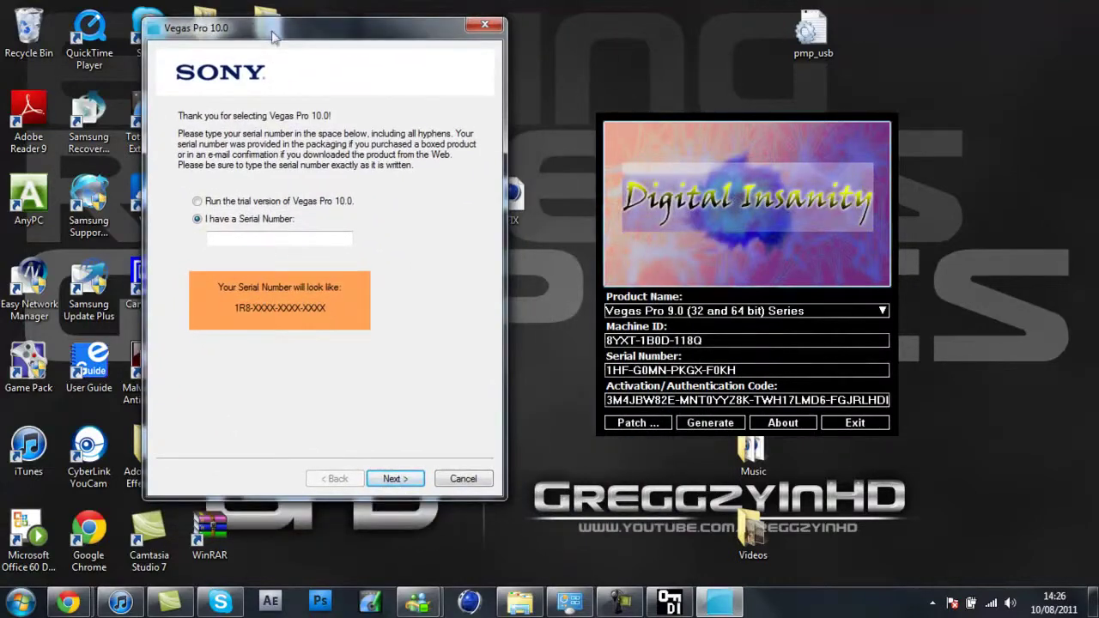
click(198, 219)
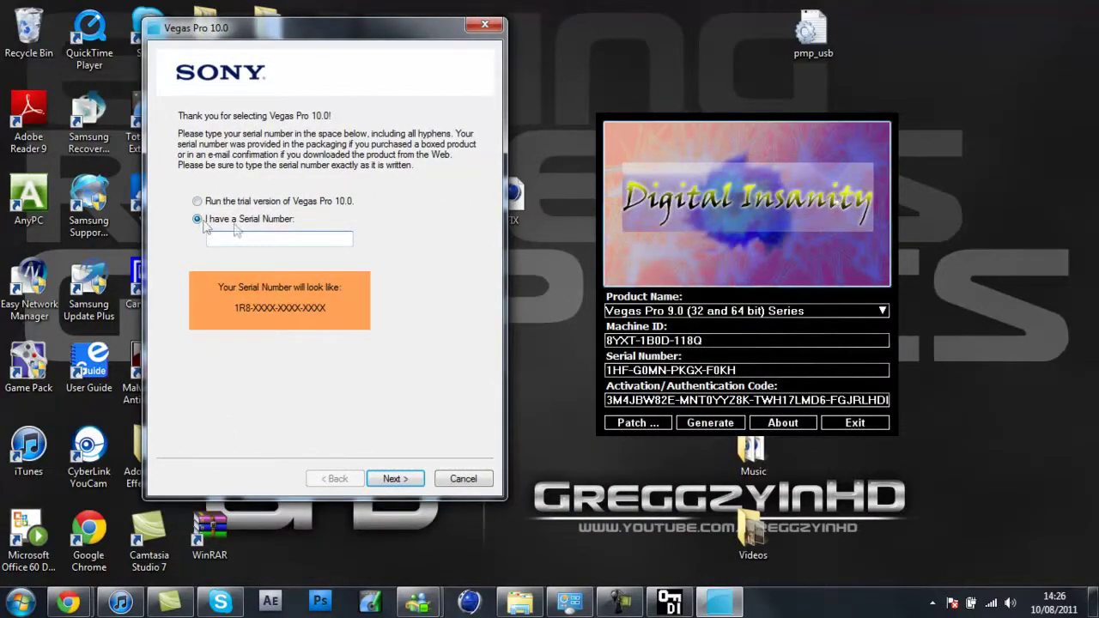
click(712, 423)
click(713, 423)
click(713, 423)
click(713, 423)
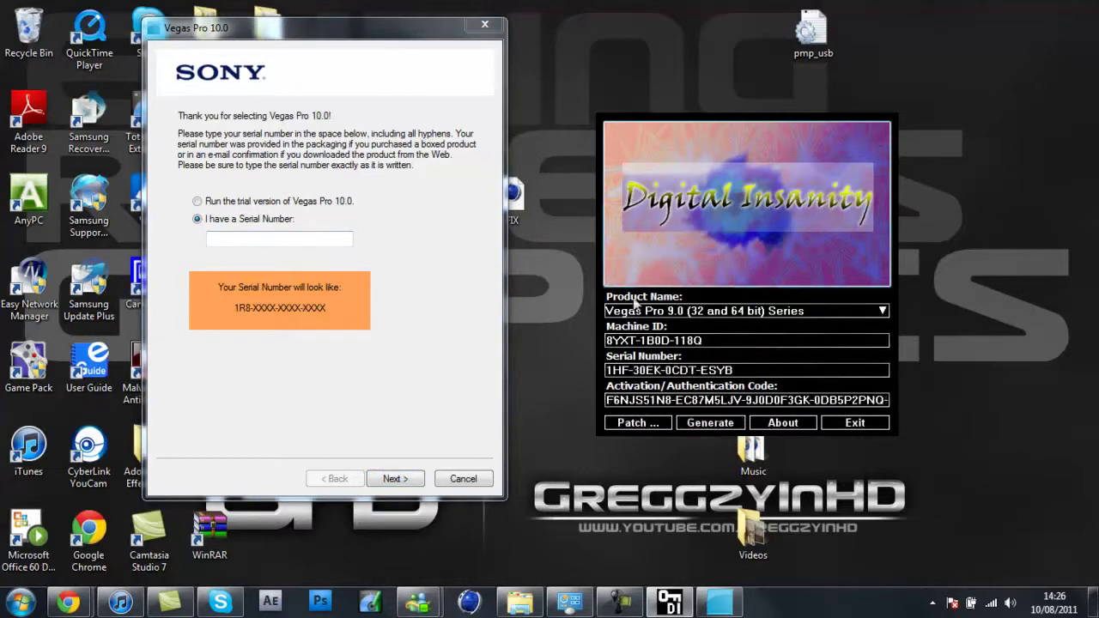
click(712, 423)
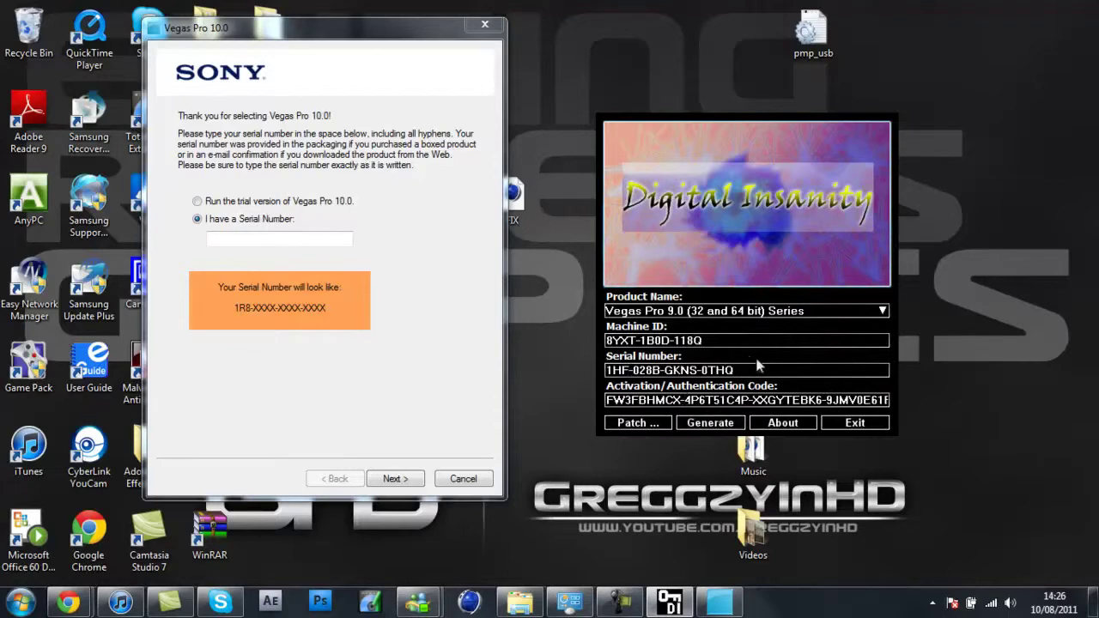
Step: Copy the keygen's serial and enter it, with the required prefix, in the serial field
drag(756, 368, 590, 365)
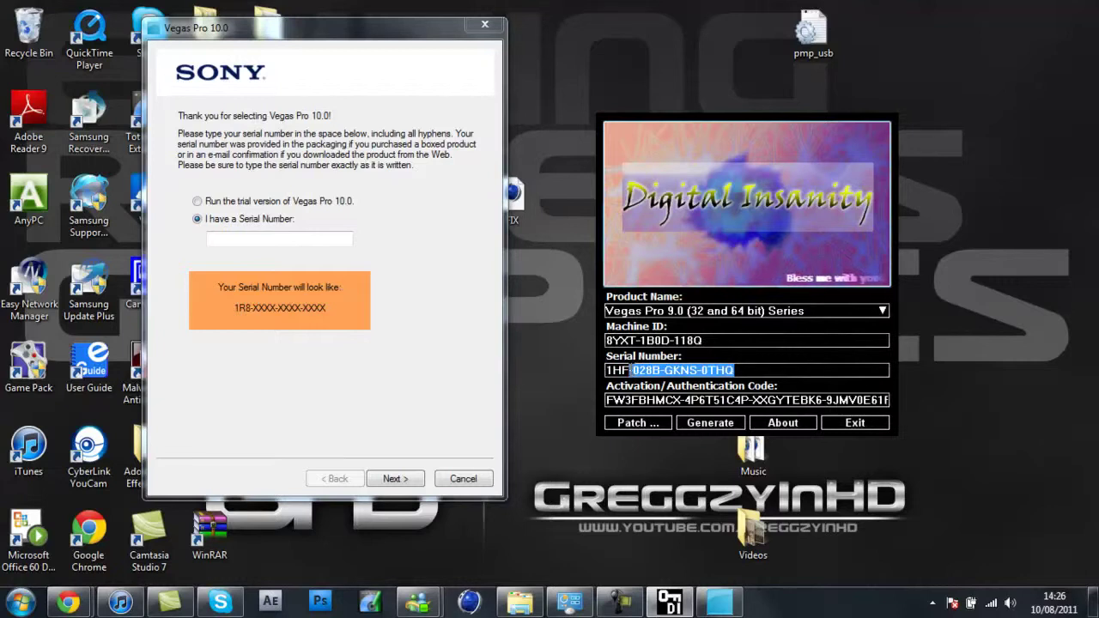
right_click(786, 371)
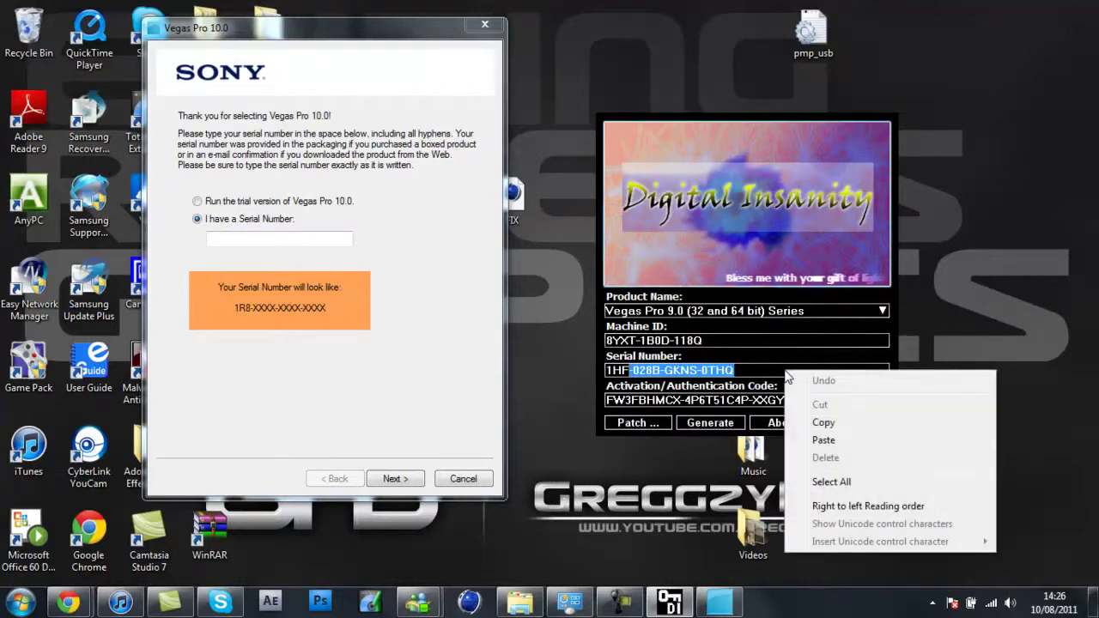
click(837, 429)
click(289, 239)
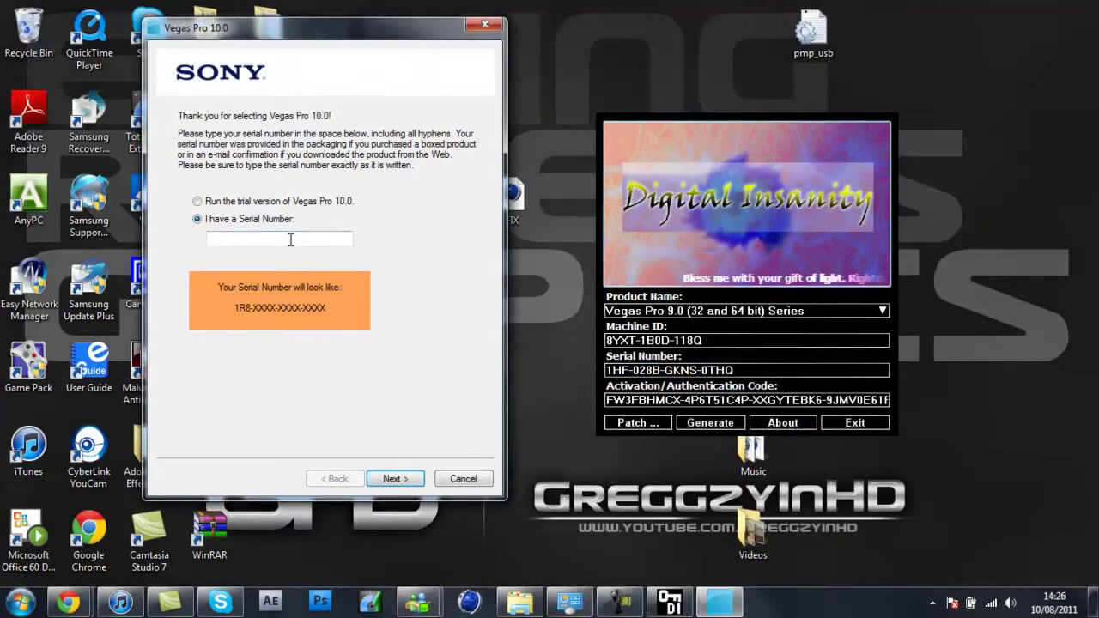
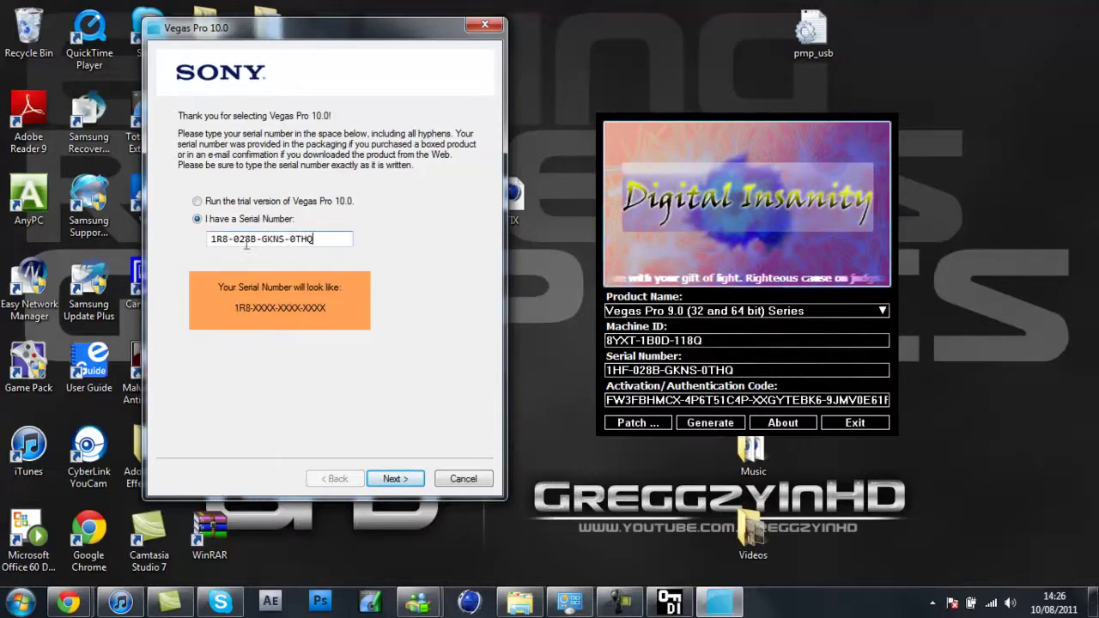
drag(342, 239, 208, 239)
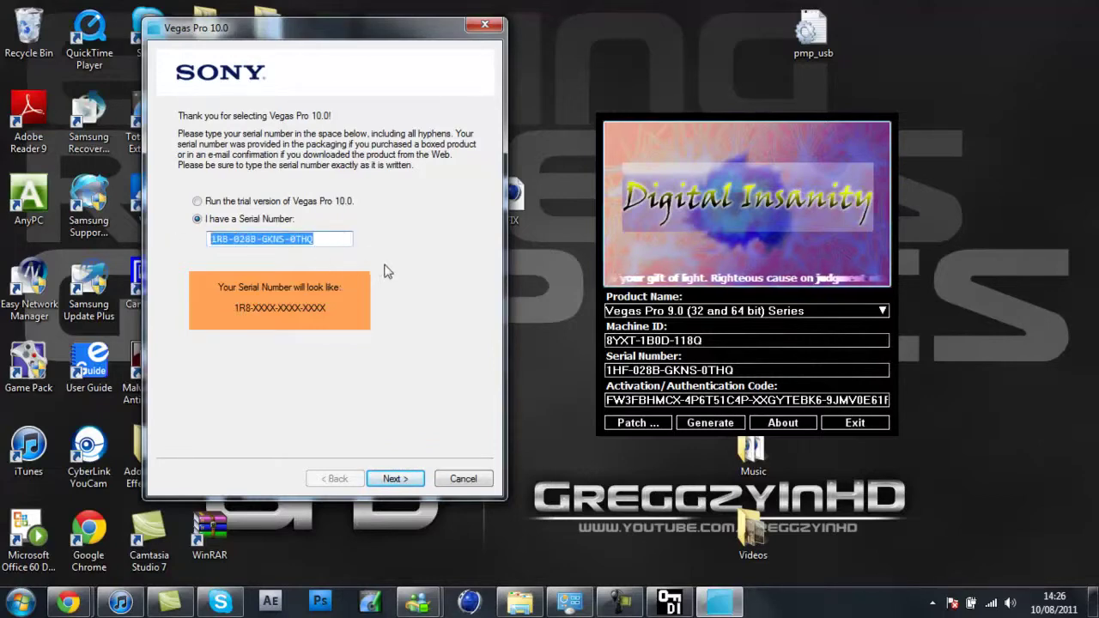
Step: Submit the serial and choose offline registration from another computer
click(395, 478)
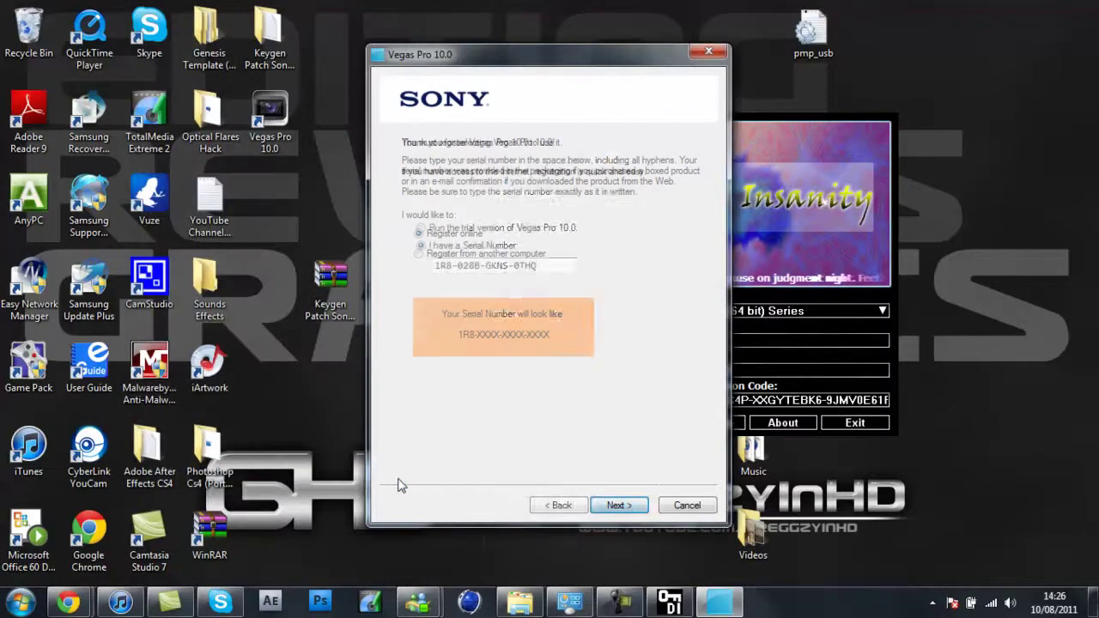
click(419, 254)
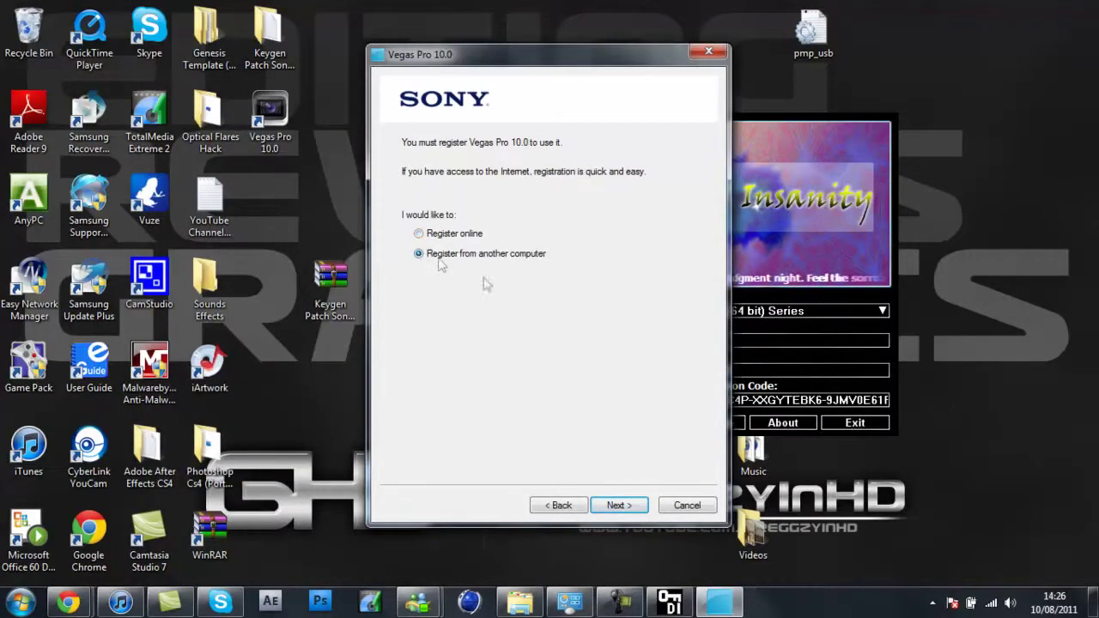
click(619, 507)
click(619, 507)
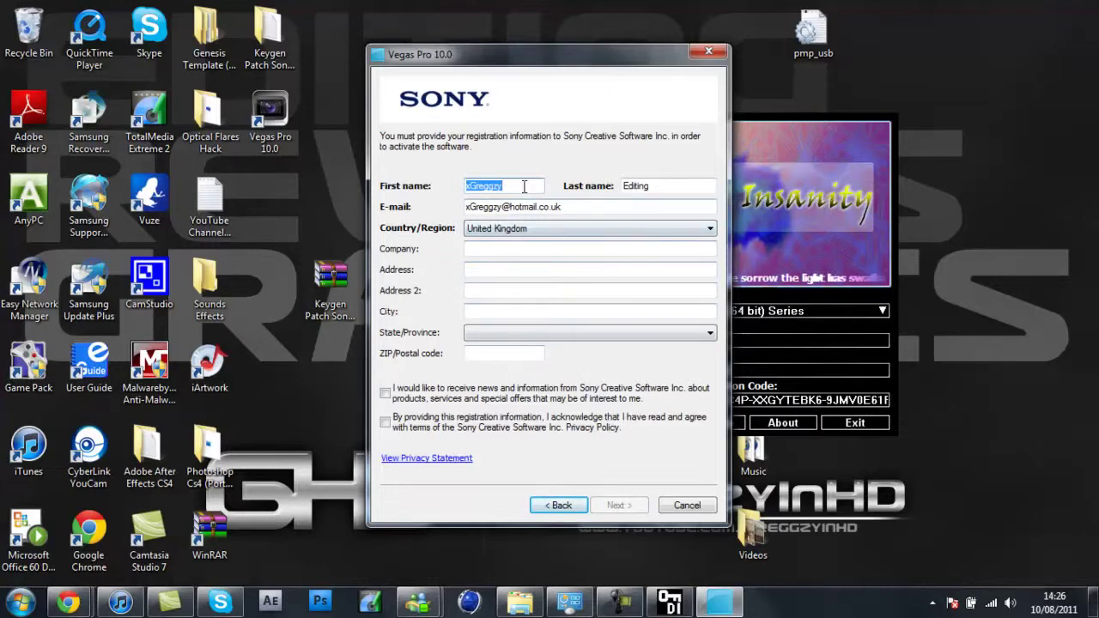
Step: Replace the first name with a new one, review the e-mail, and accept the privacy policy
key(BackSpace)
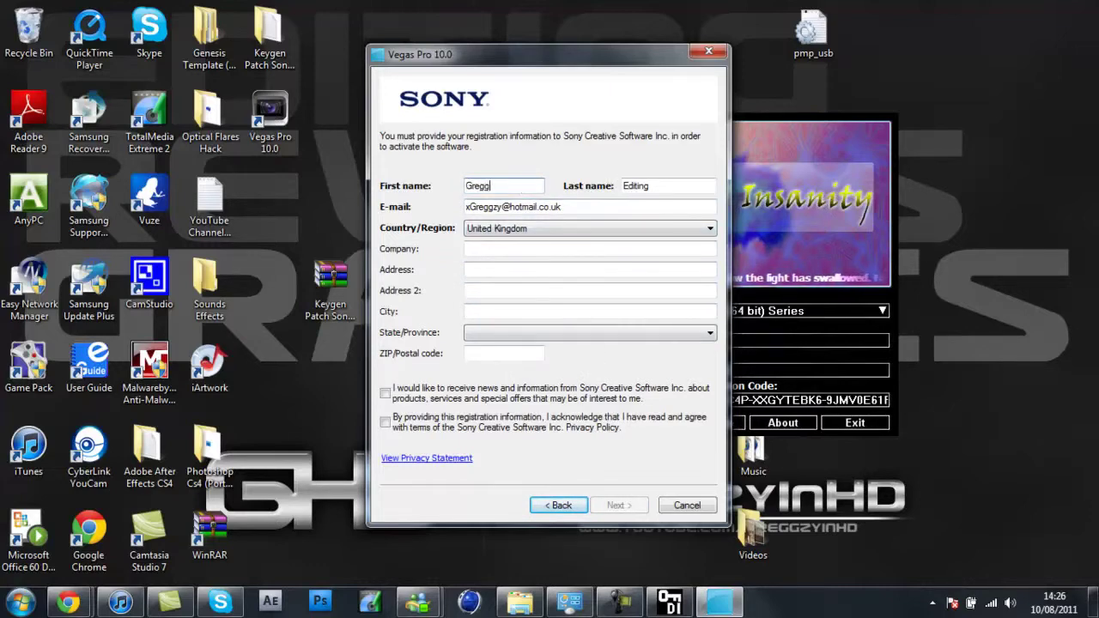
text(Greggzy)
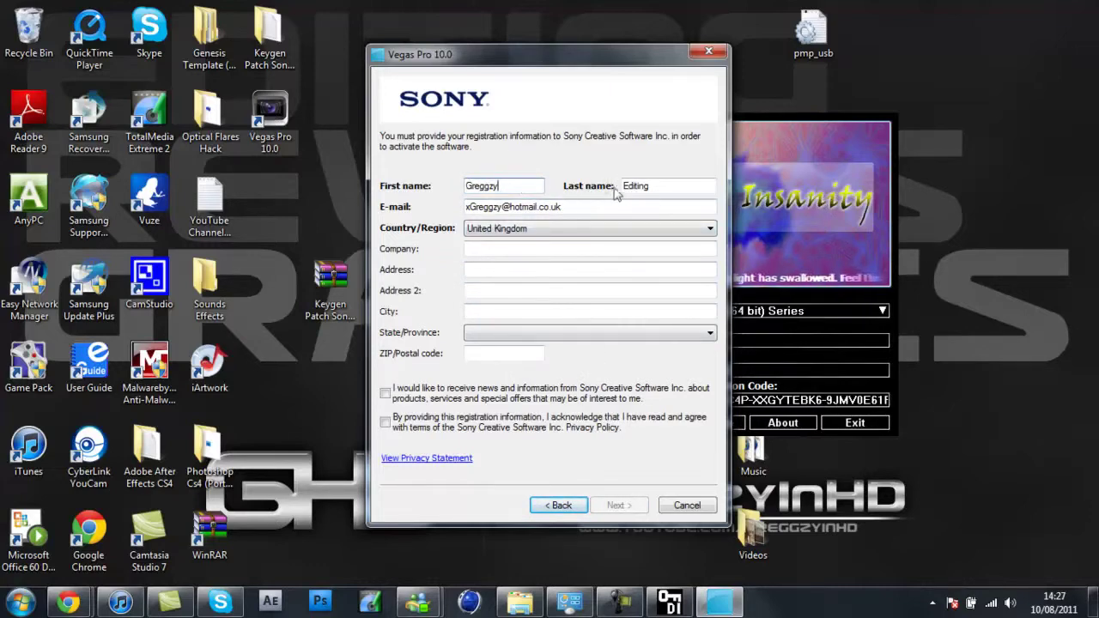
text(InHD)
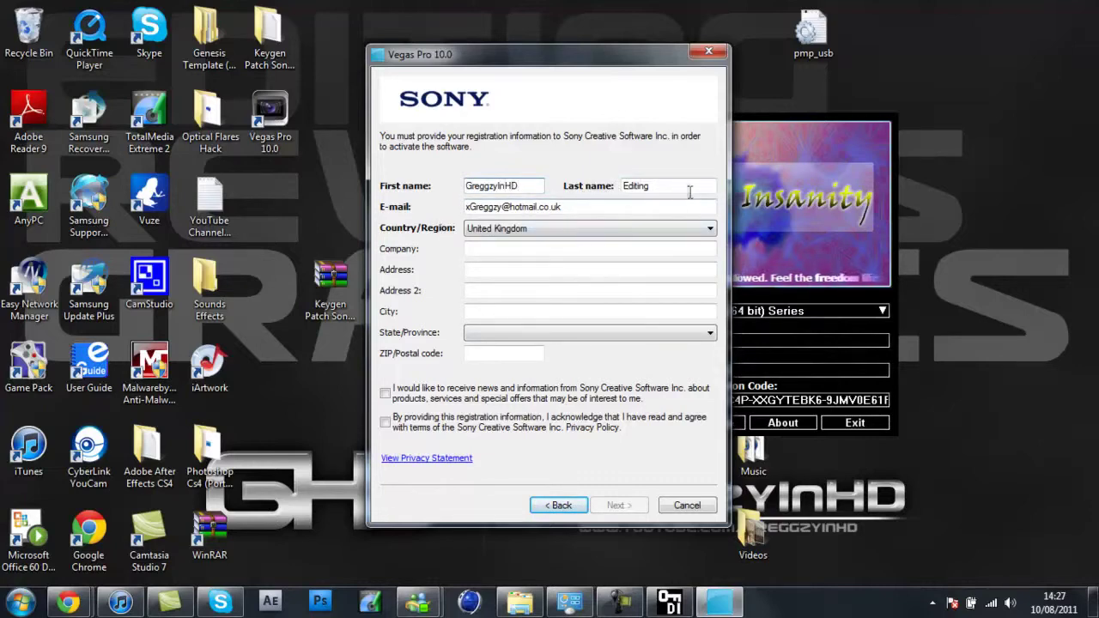
double_click(584, 208)
drag(535, 207, 574, 204)
double_click(574, 203)
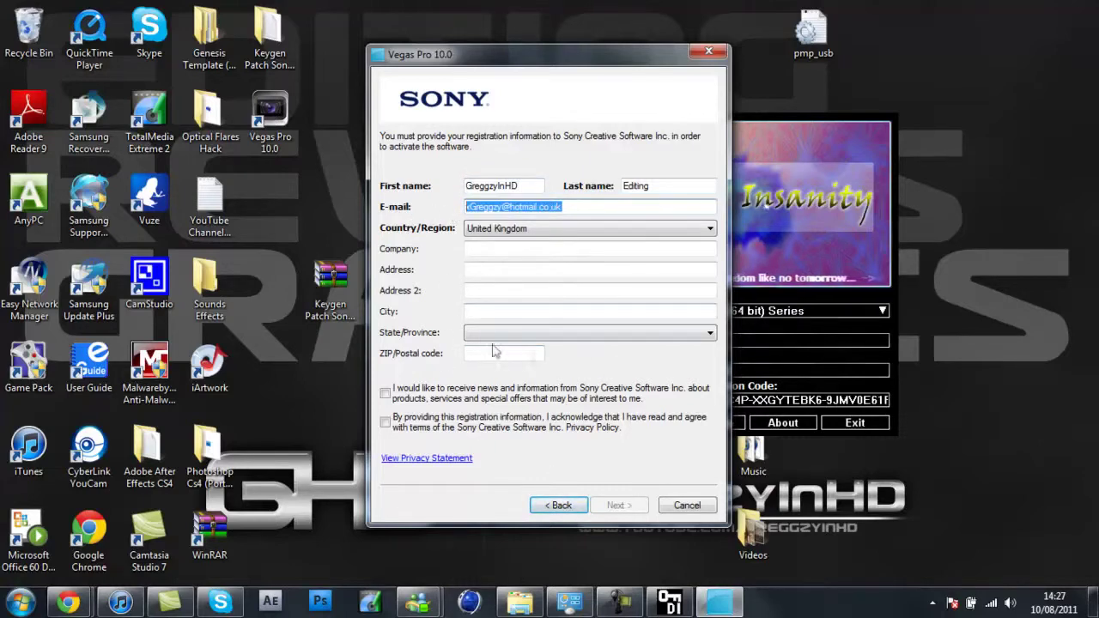
click(386, 423)
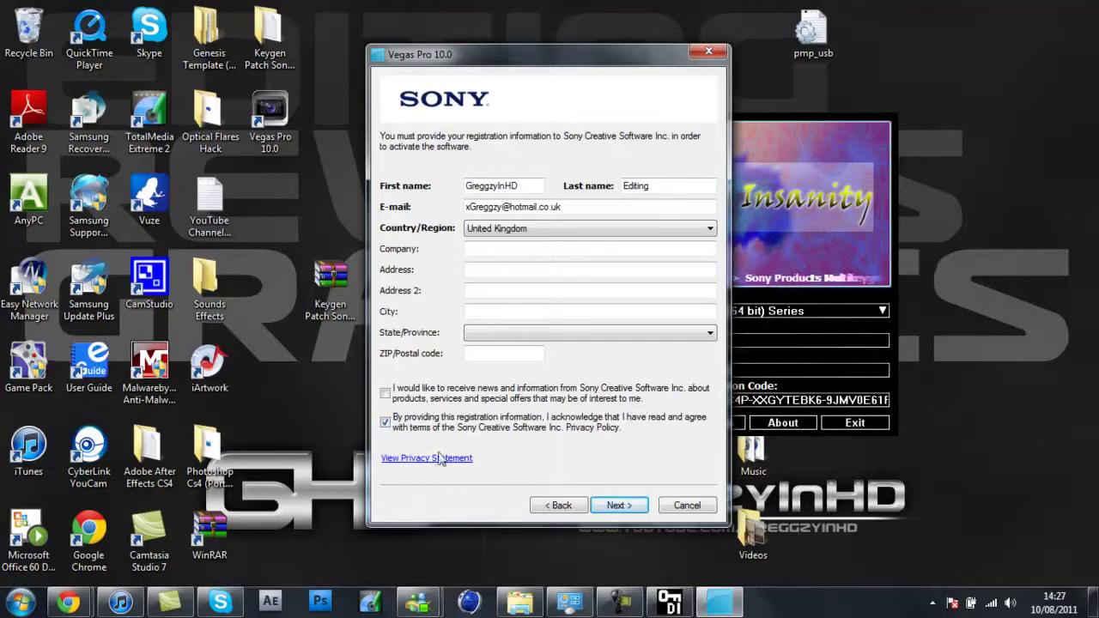
click(615, 505)
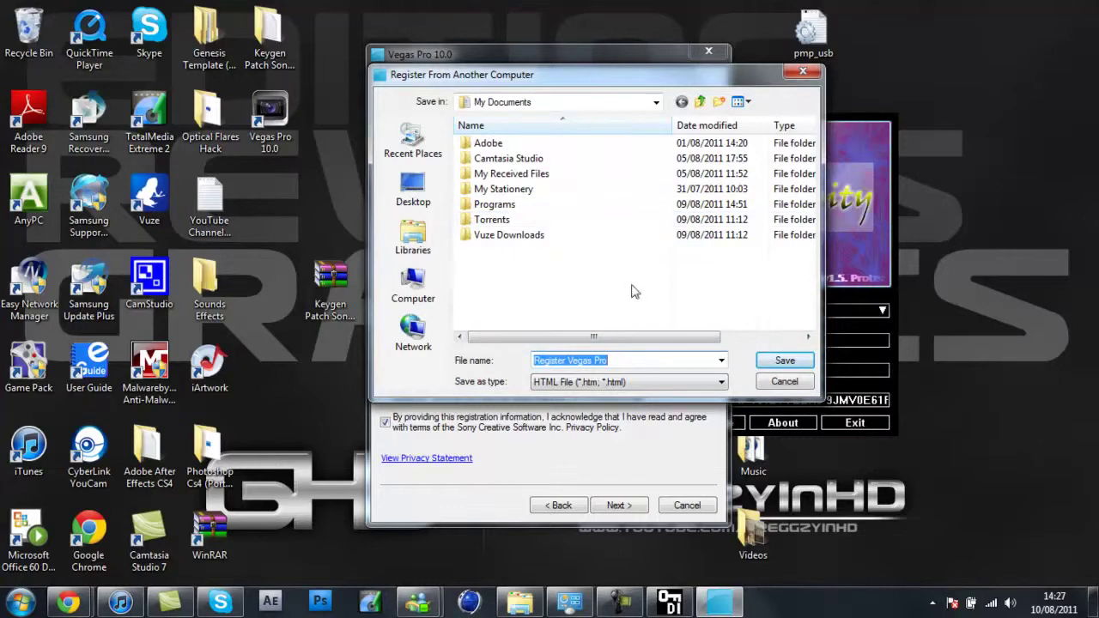
Step: Save the registration HTML file to the Desktop and continue to the authentication code
click(415, 190)
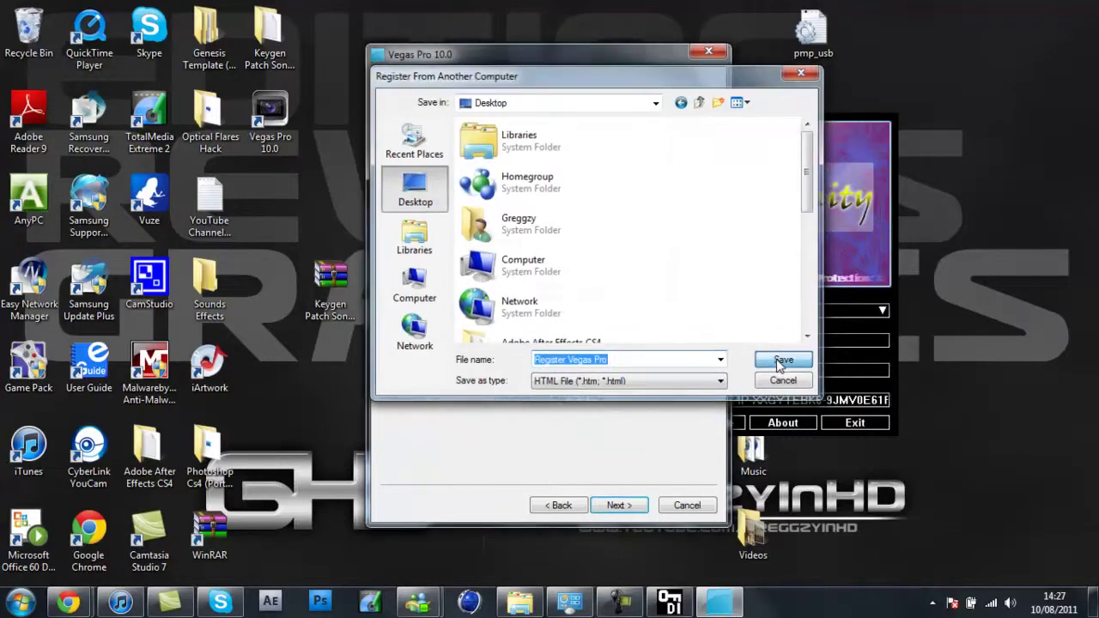
click(782, 360)
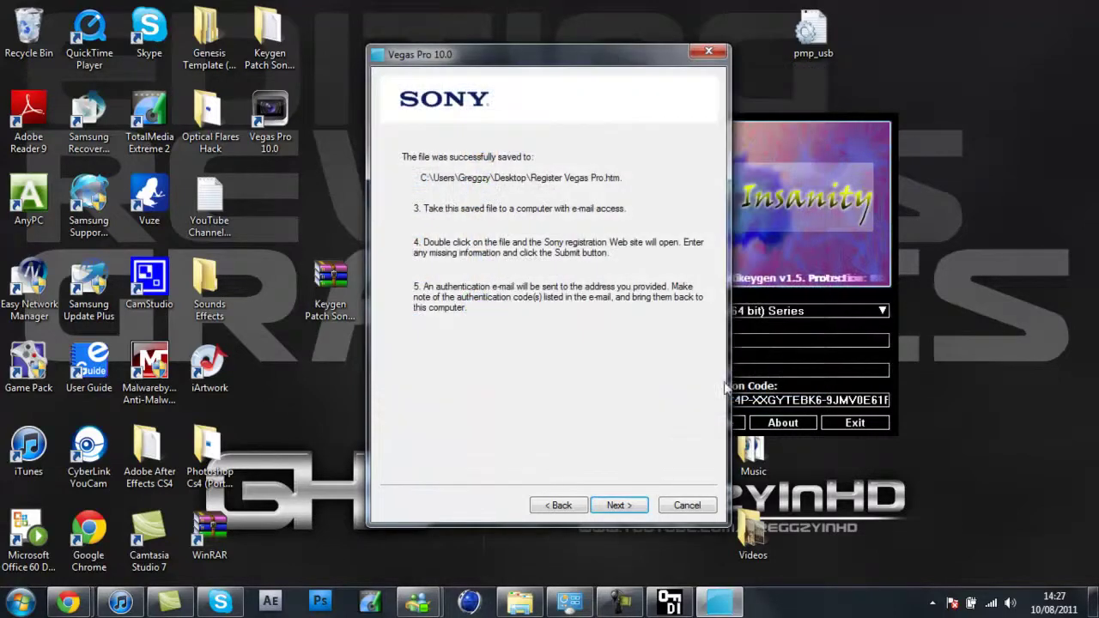
click(620, 506)
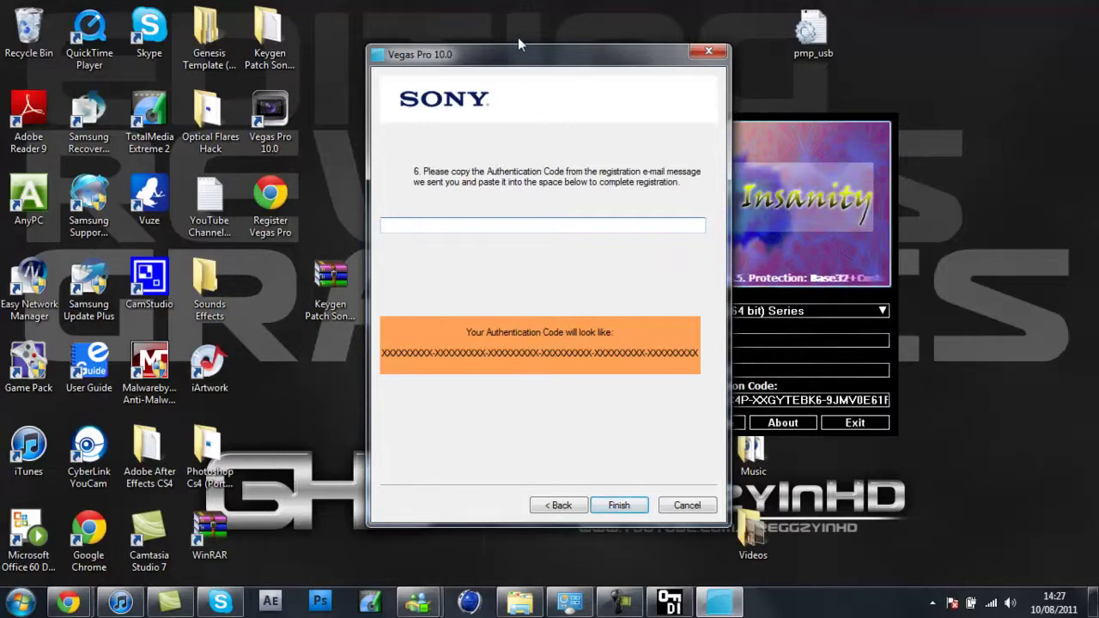
Step: Copy the keygen's activation code into the authentication code box and finish registration
drag(523, 49, 357, 50)
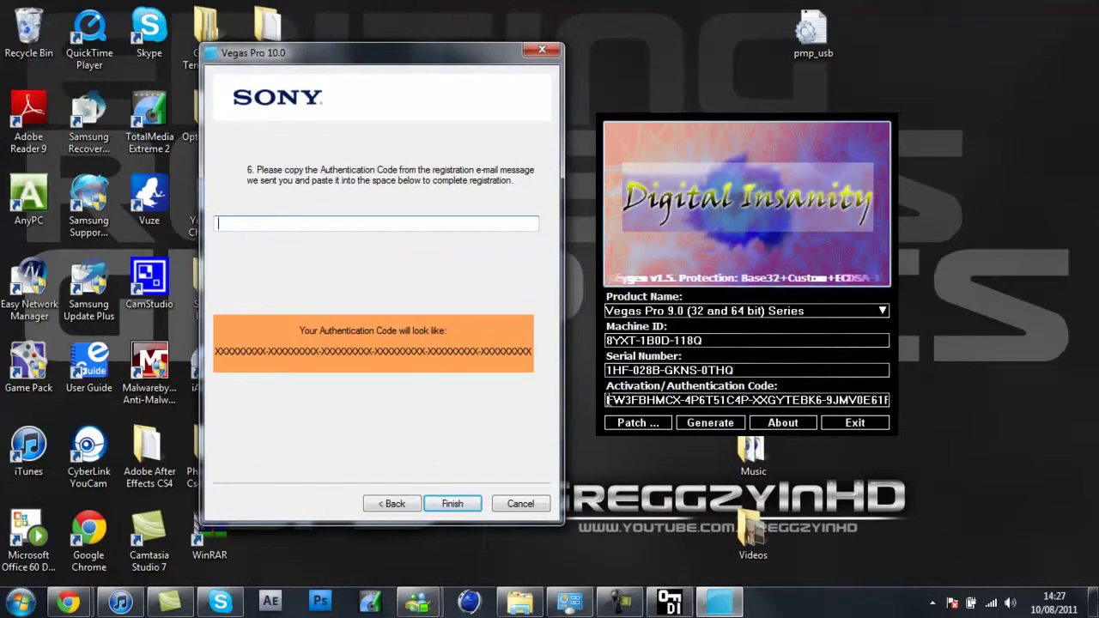
drag(608, 400, 893, 400)
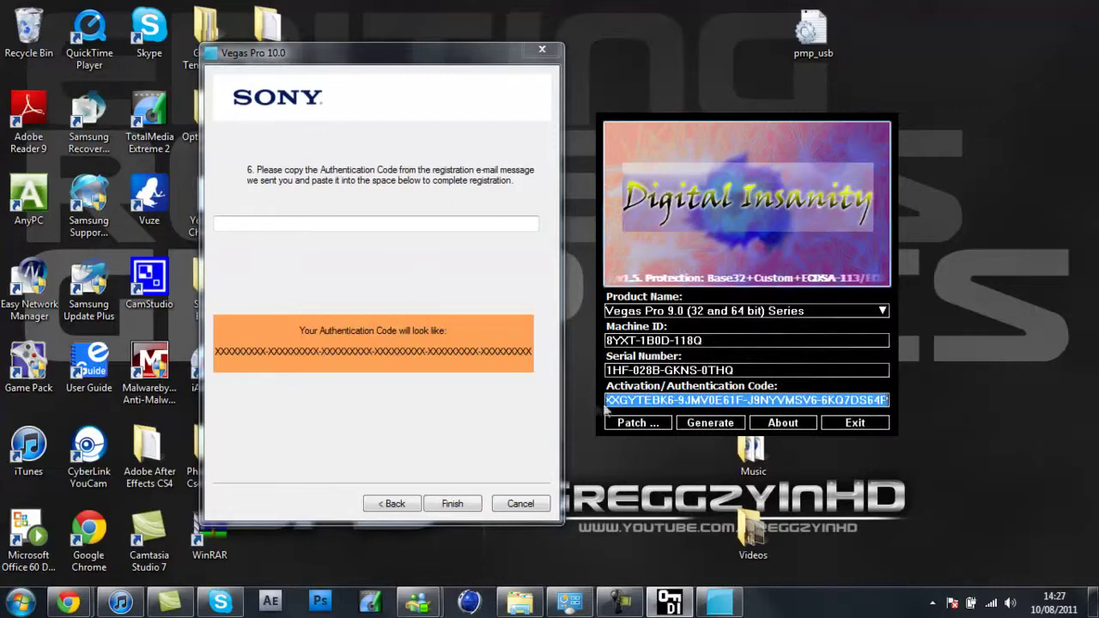
click(631, 400)
drag(631, 400, 1097, 413)
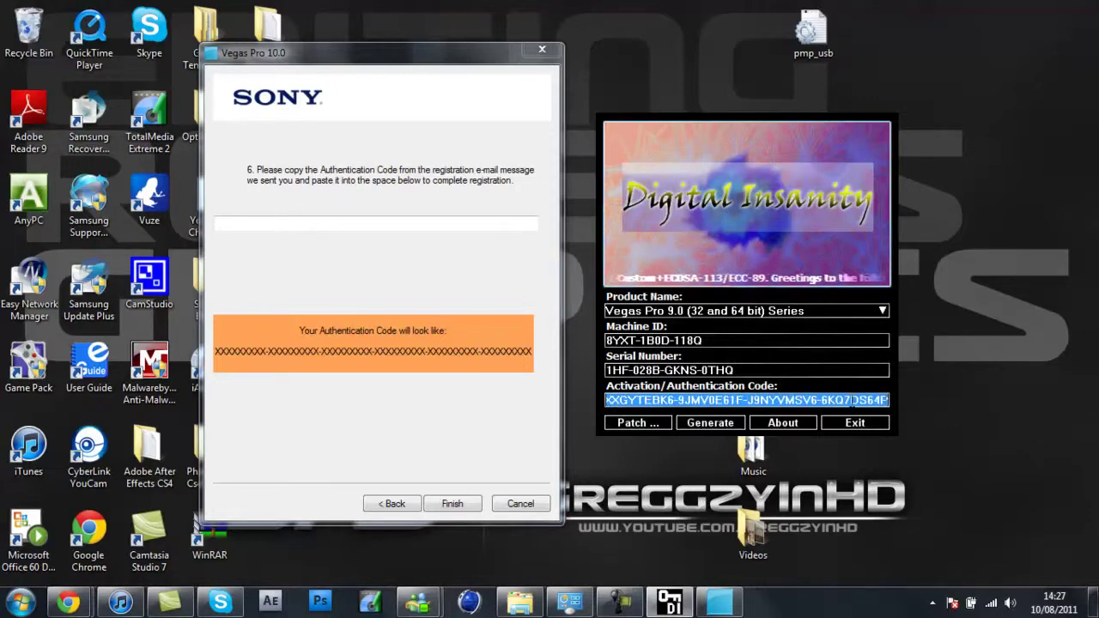
right_click(851, 397)
click(903, 455)
click(416, 225)
key(ctrl+v)
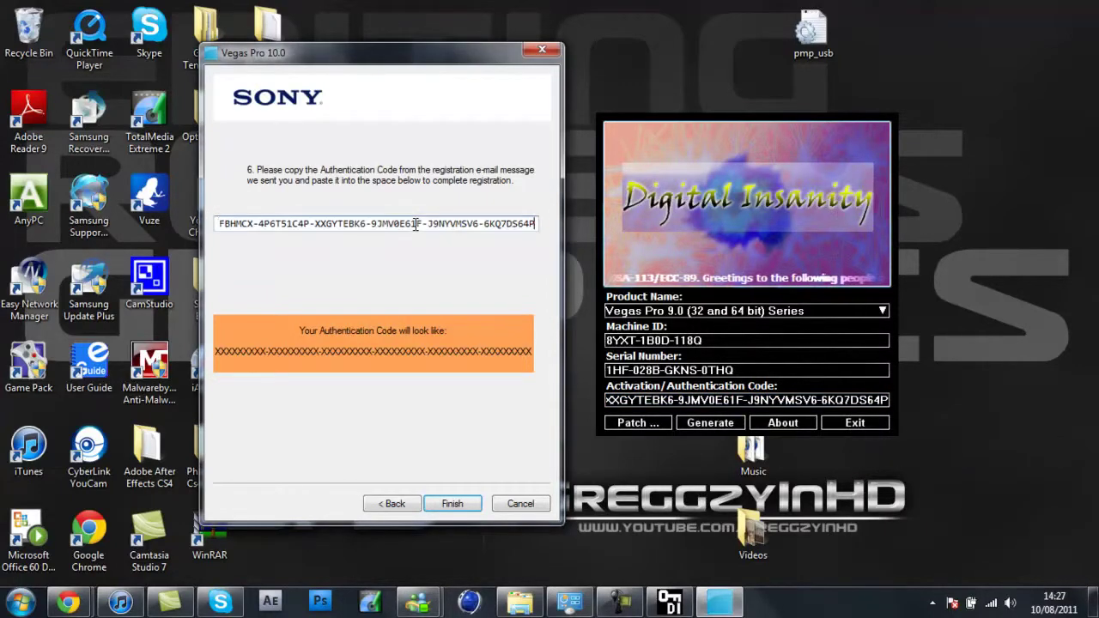
right_click(415, 227)
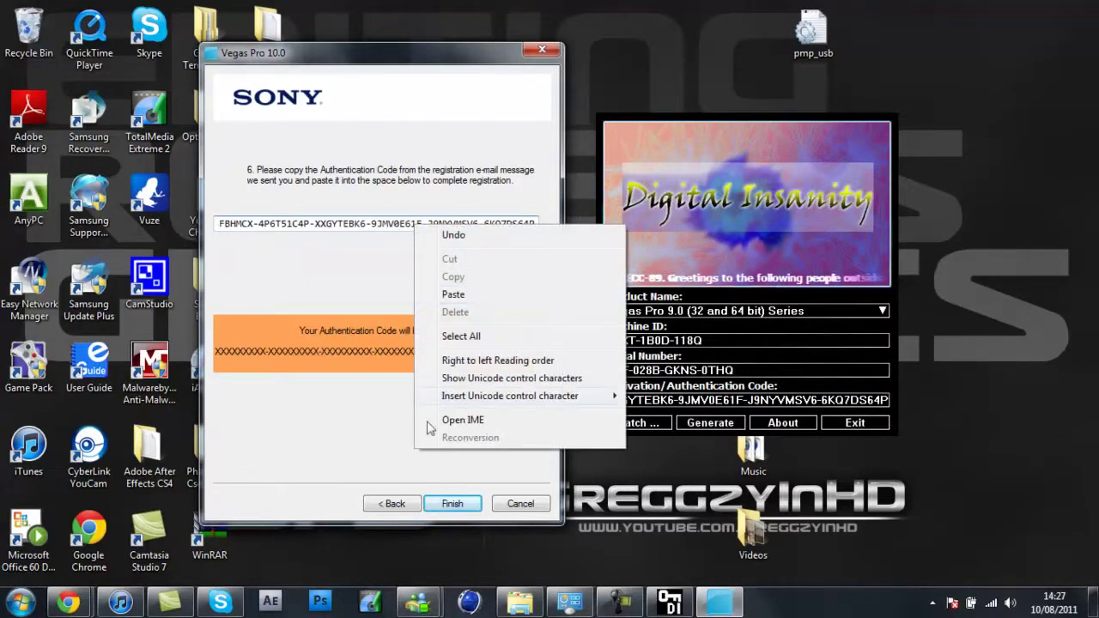
click(309, 424)
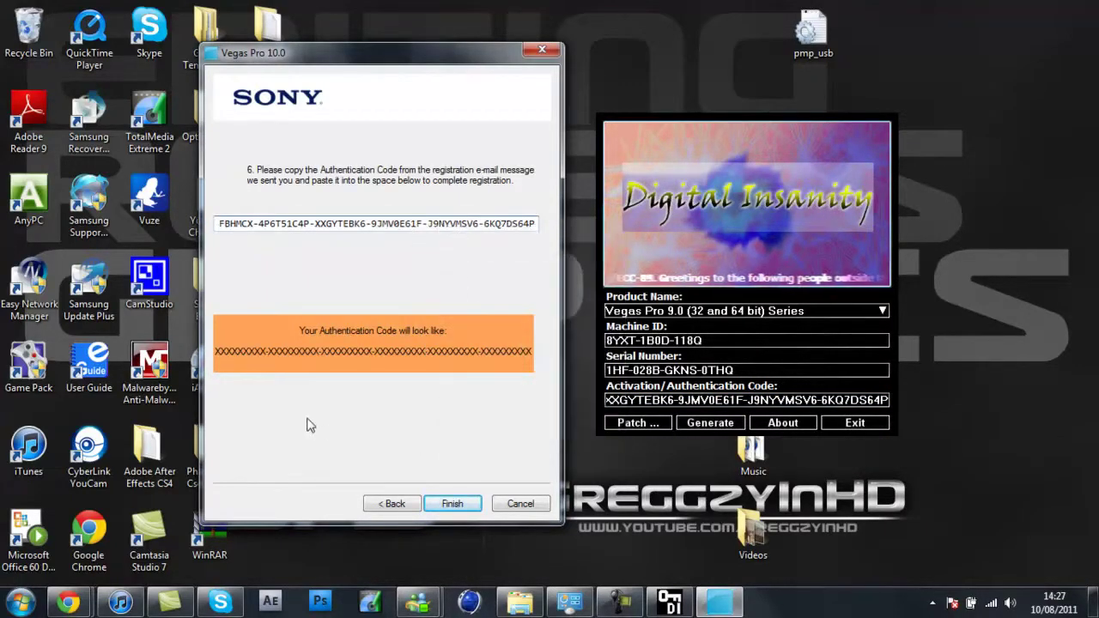
click(454, 505)
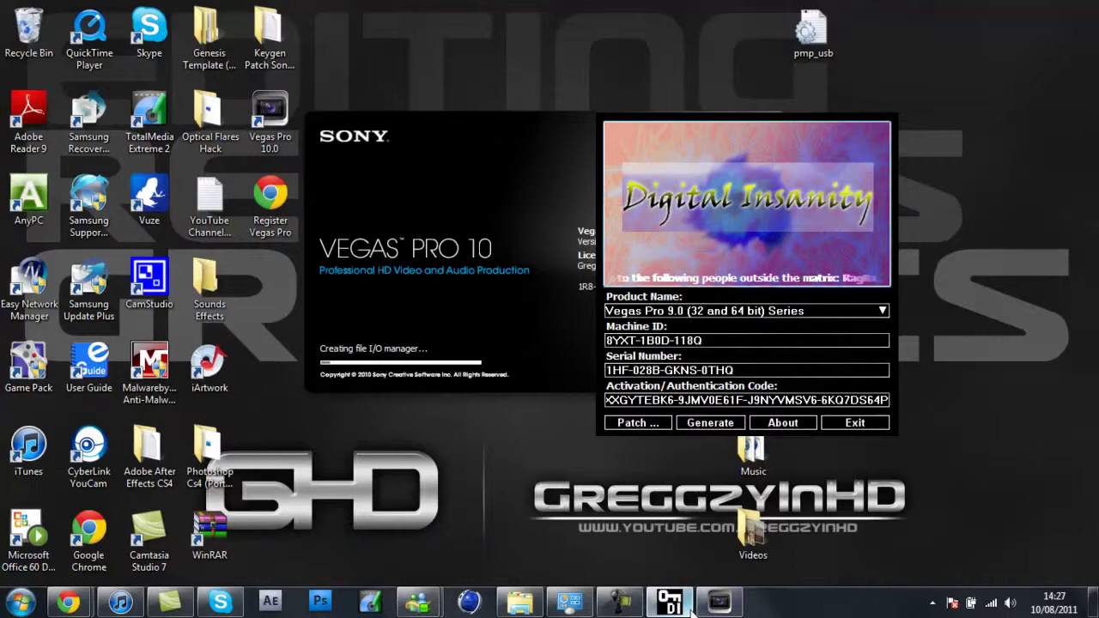
Step: Close DI Keygen, let Vegas Pro load, and restore then re-maximize its window
mouse_move(685, 608)
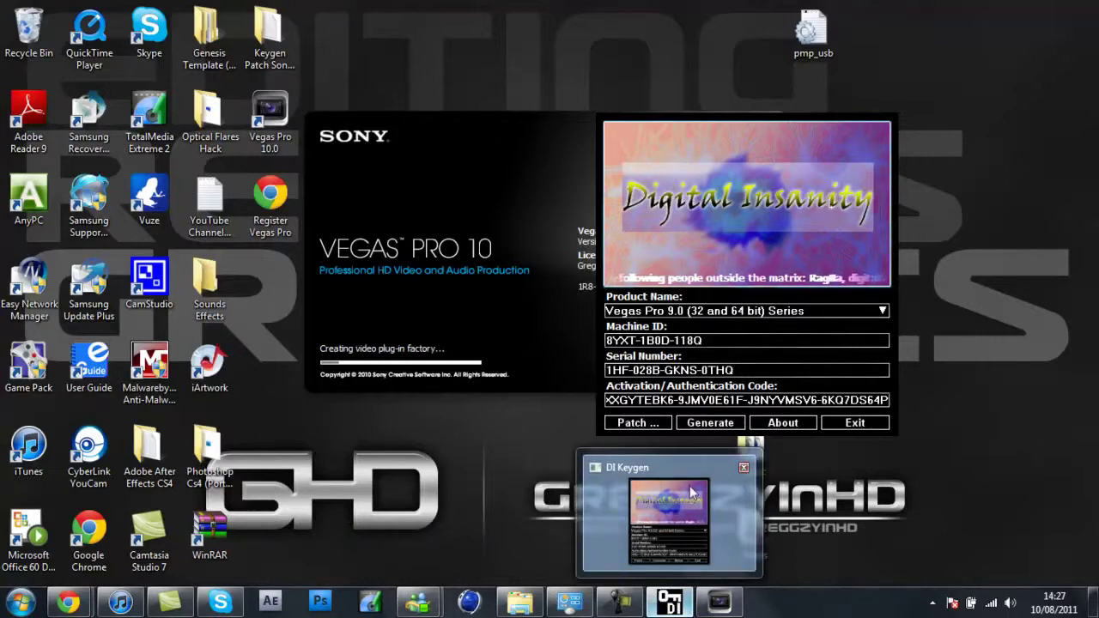
click(744, 468)
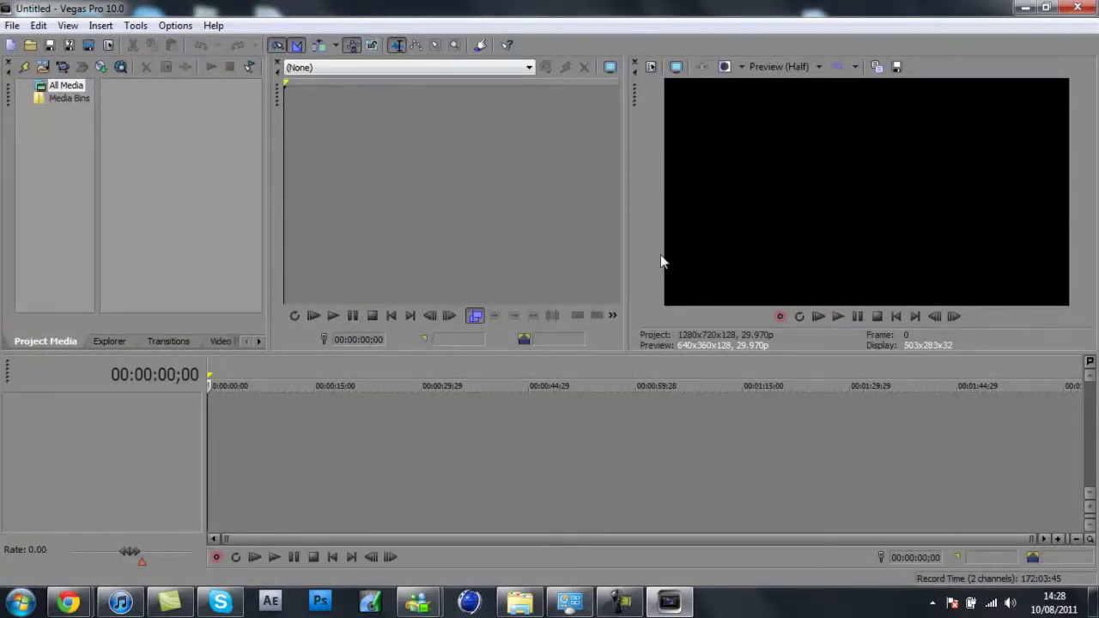
mouse_move(377, 542)
mouse_down()
mouse_move(690, 522)
mouse_move(375, 541)
mouse_up()
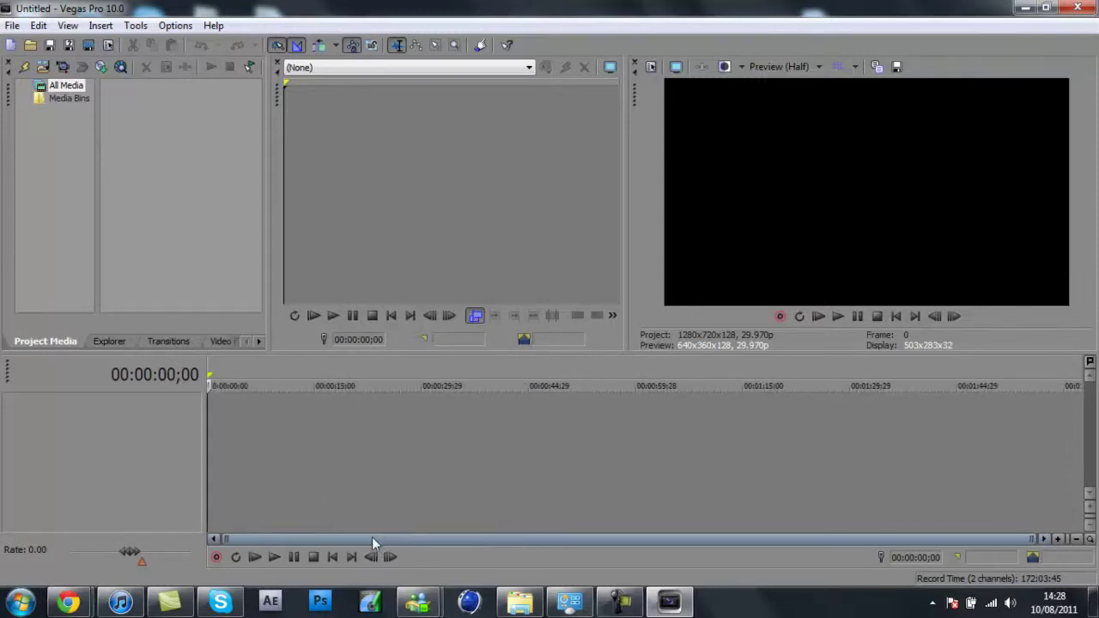
double_click(916, 7)
double_click(913, 16)
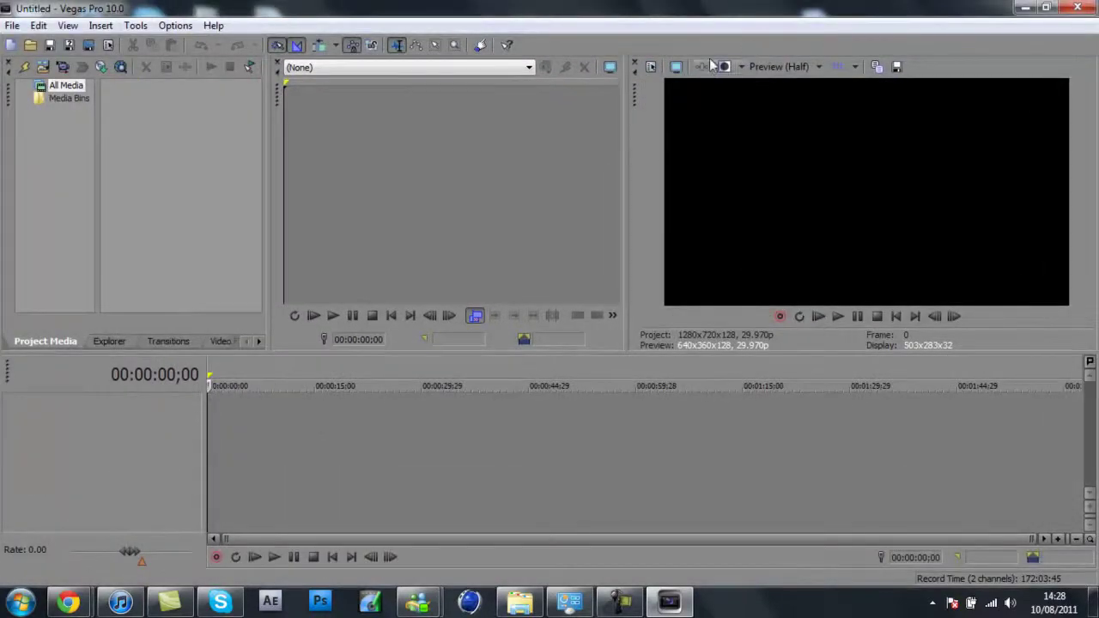